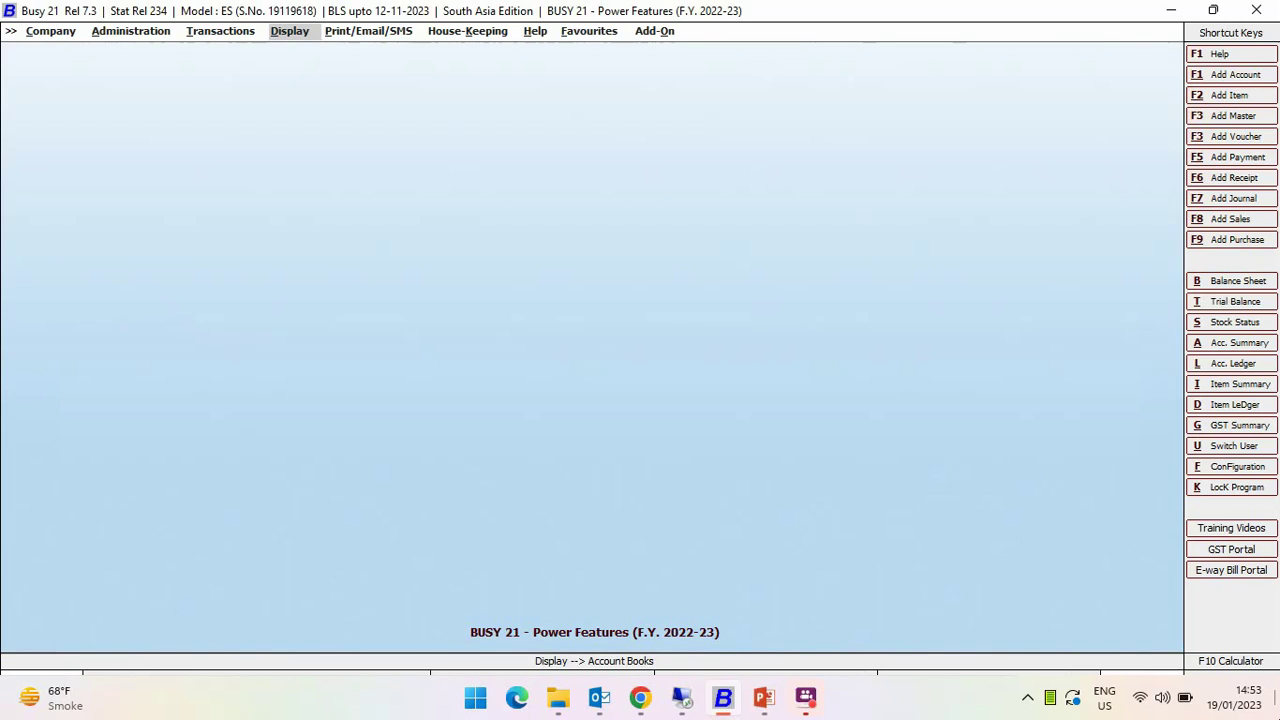
Open the Sales Register from Account Registers (Standard), covering all sale types and all parties.
key(Return)
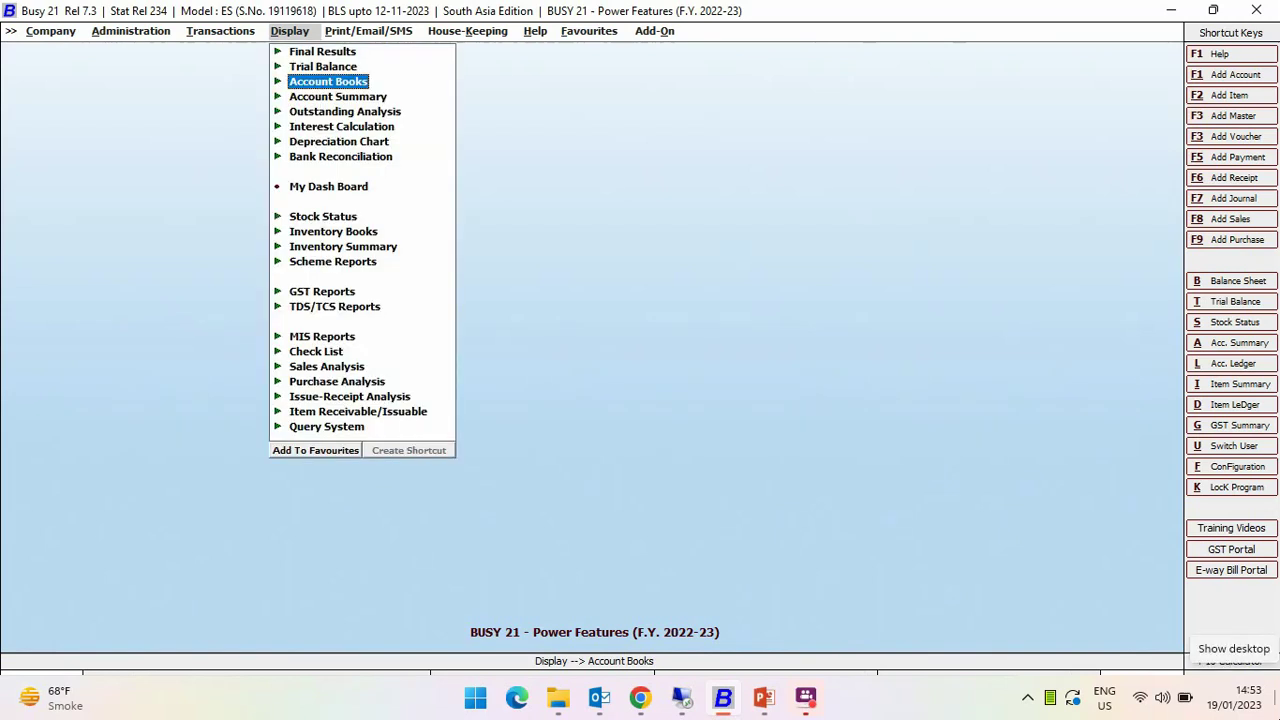
key(Return)
key(Down)
key(Down)
key(Down)
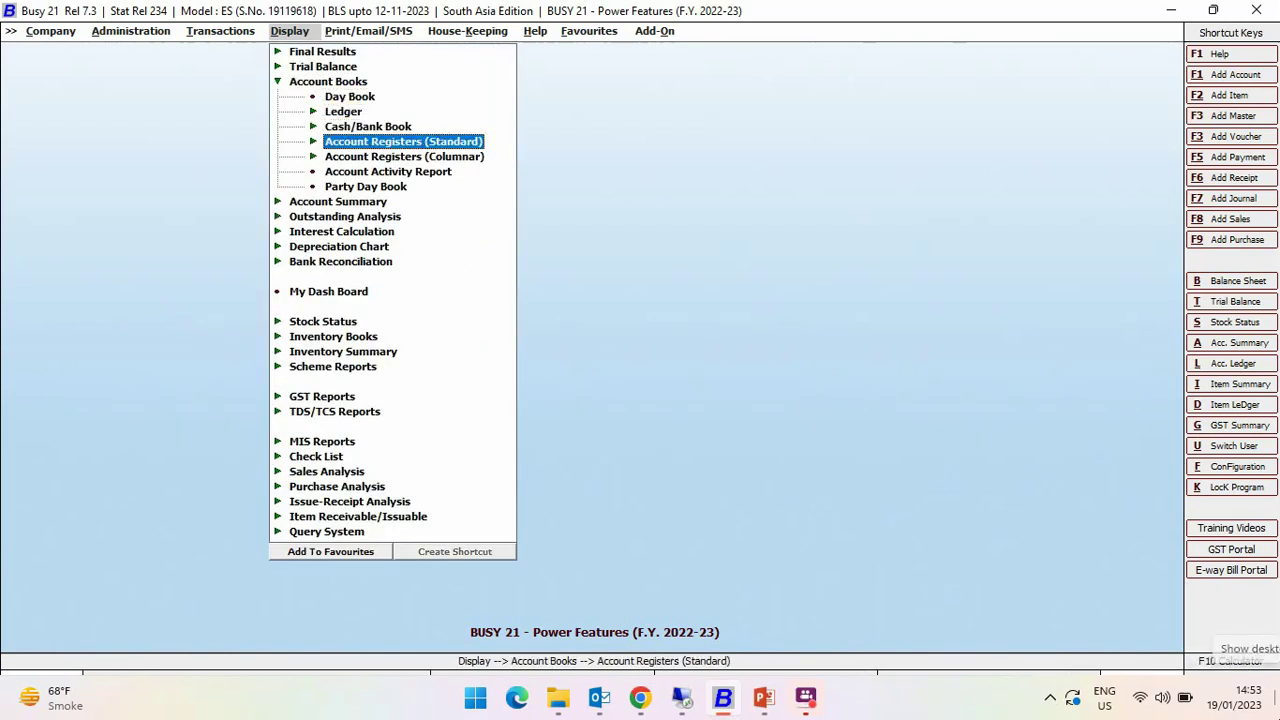
key(Return)
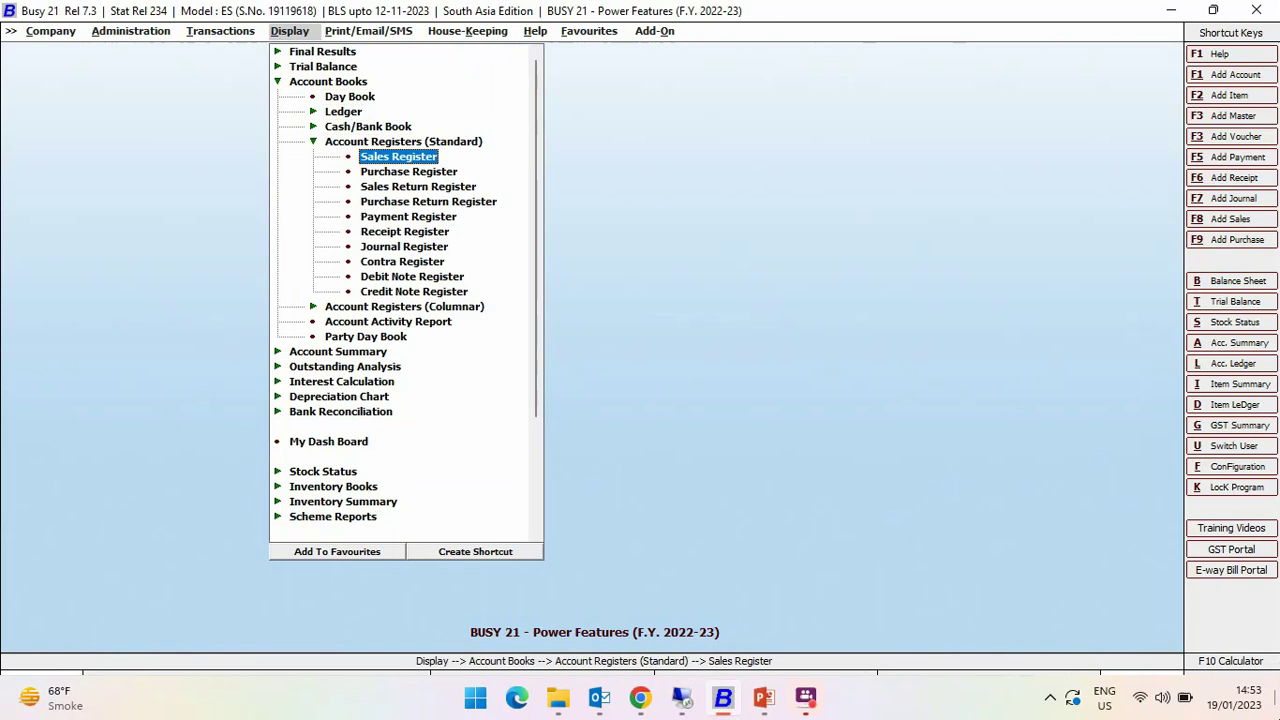
key(Return)
key(Return)
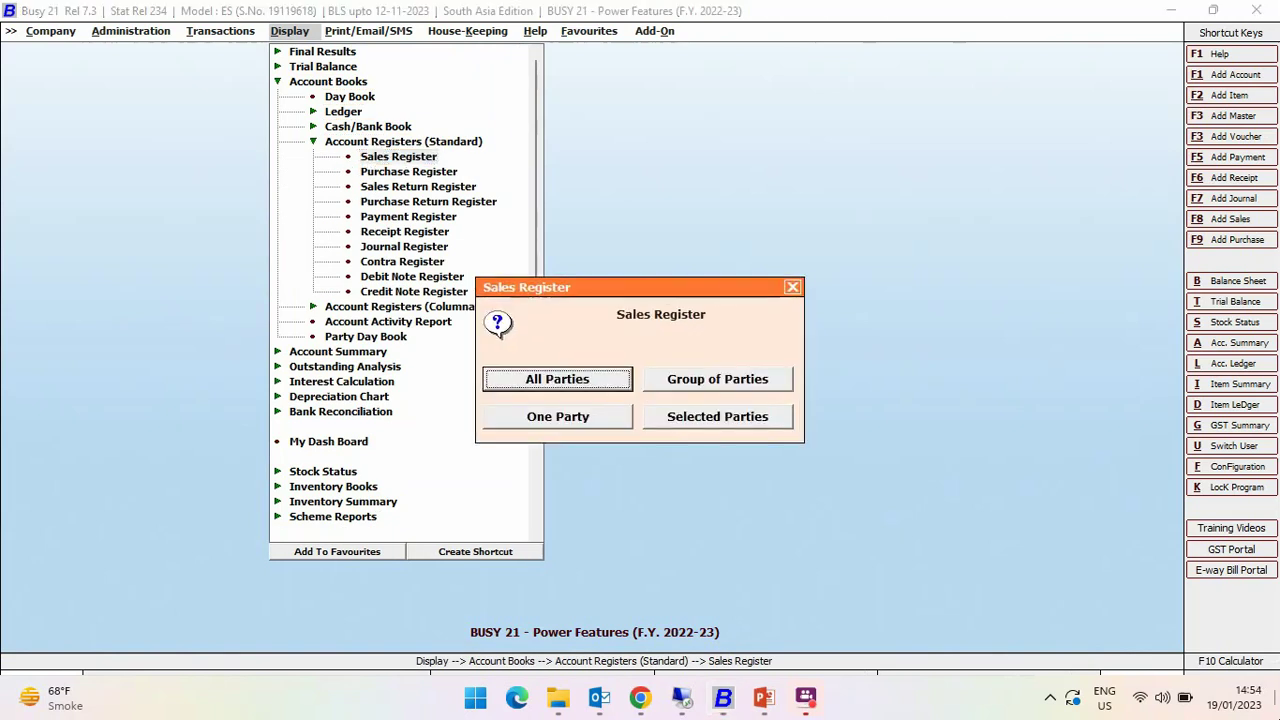
key(Return)
key(Return)
key(Return)
key(Return)
key(Return)
key(Return)
key(Return)
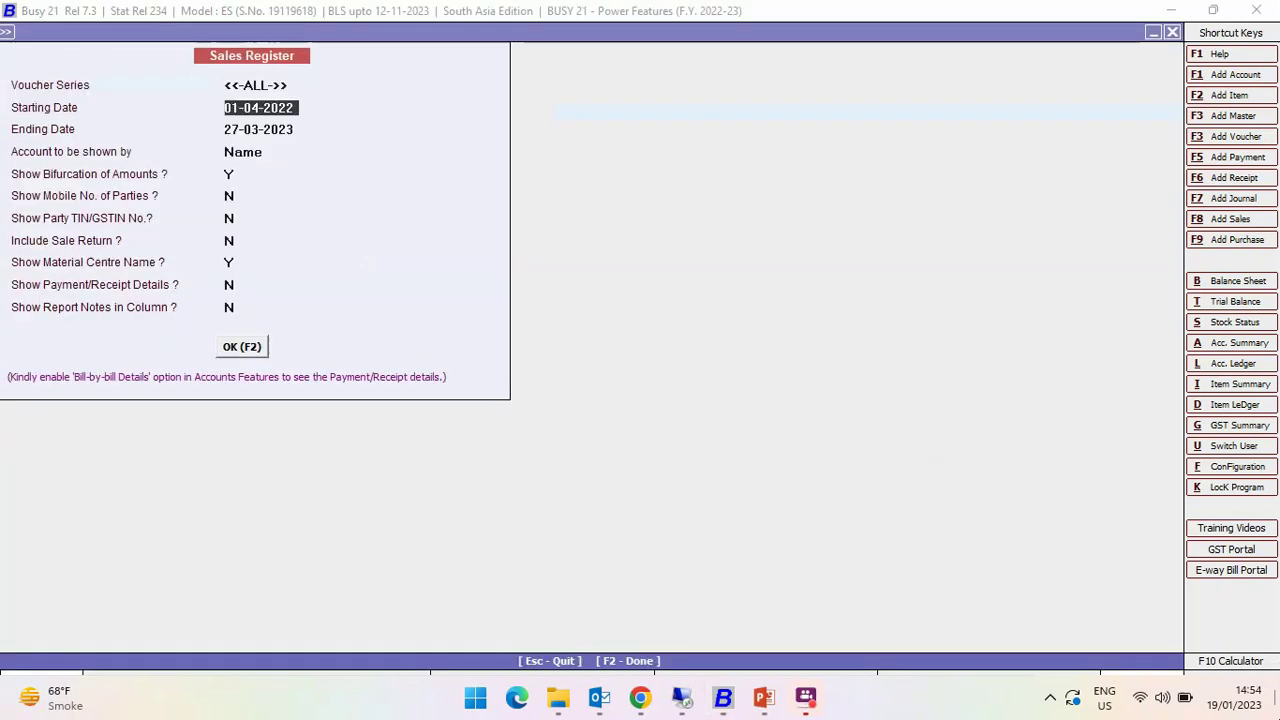
Accept the default options for 01-04-2022 to 27-03-2023 and generate the Sales Register.
key(Return)
key(Return)
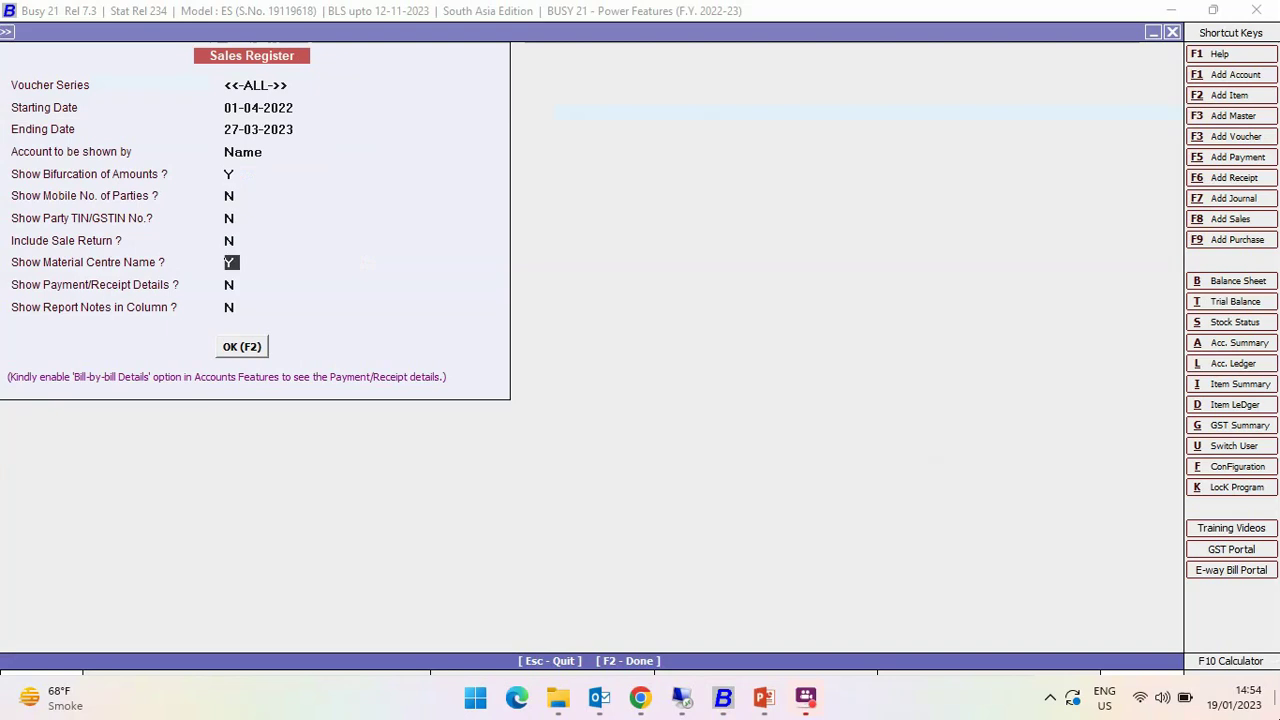
key(Return)
key(Return)
key(Return)
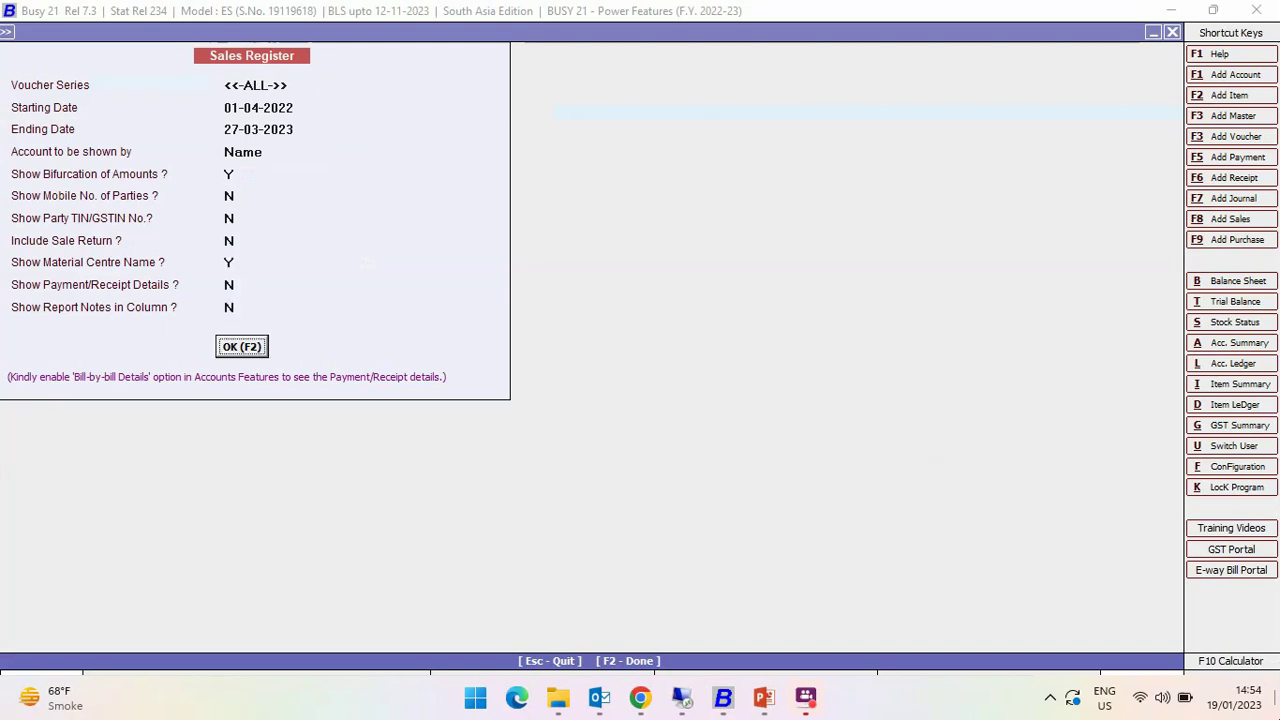
key(Return)
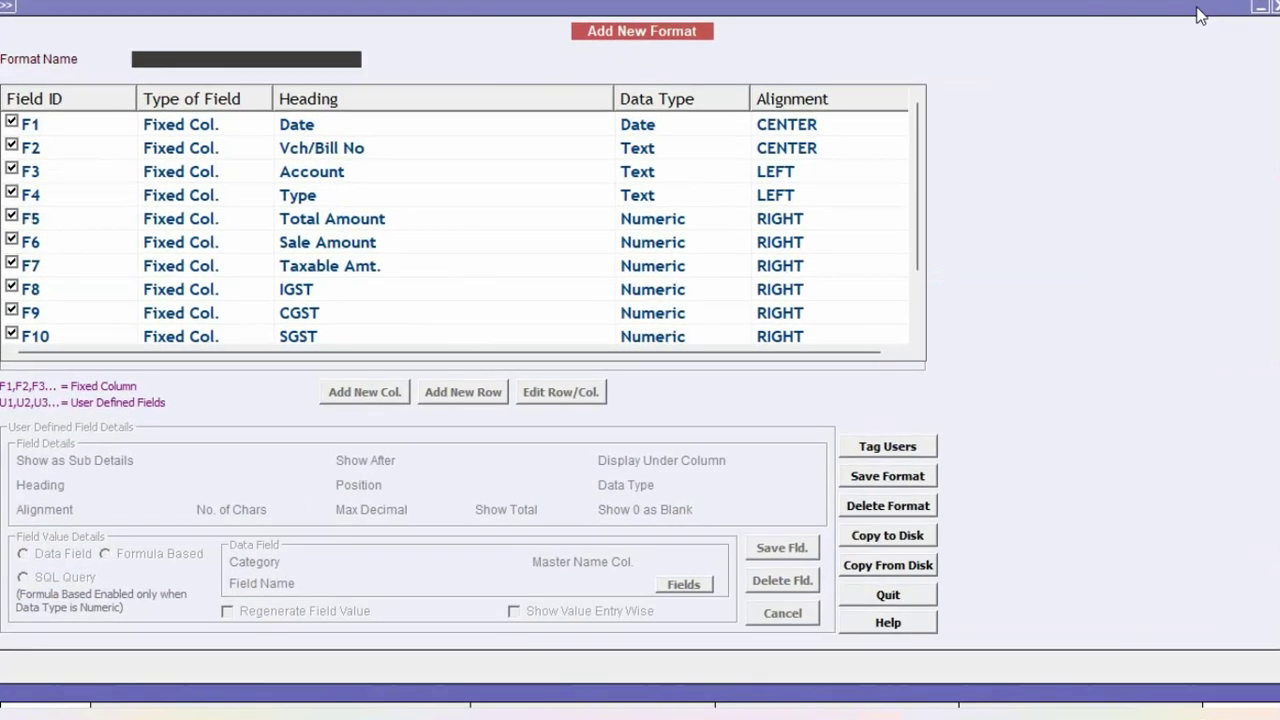
Create the 'Month & Quarter' format and add a first Text column headed Month.
text(Month & )
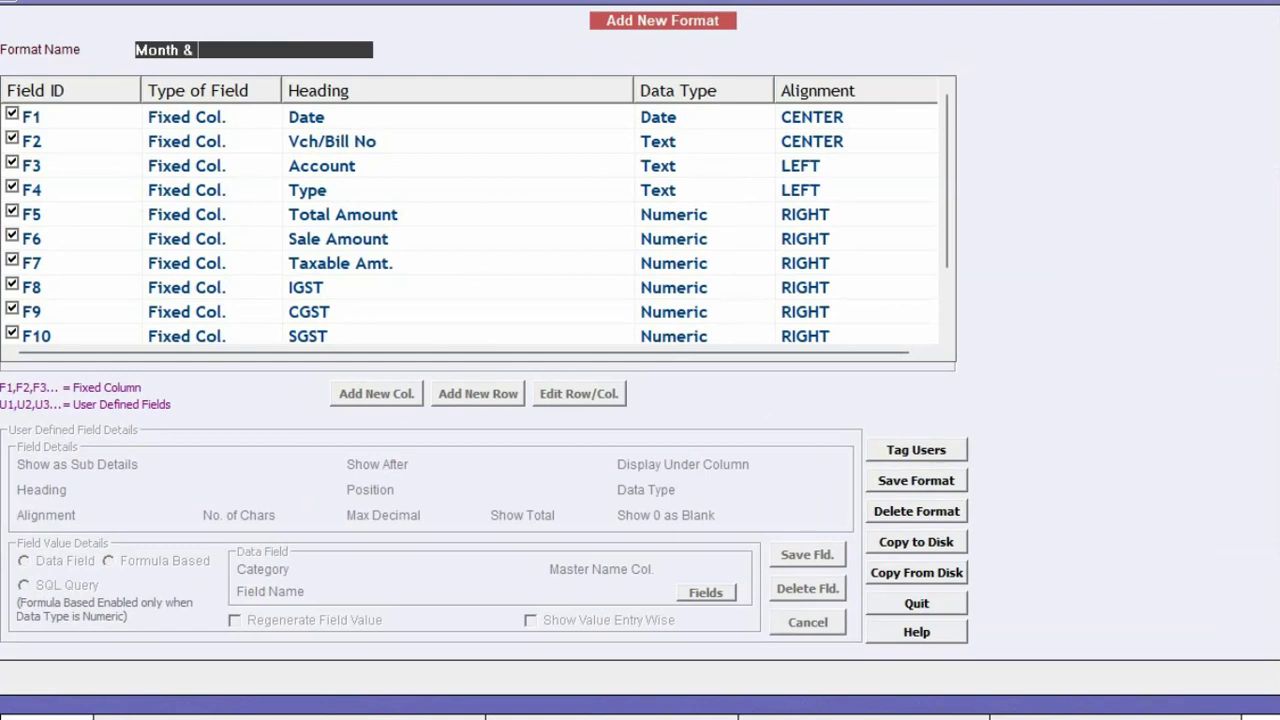
text(Quarter)
key(Tab)
click(377, 396)
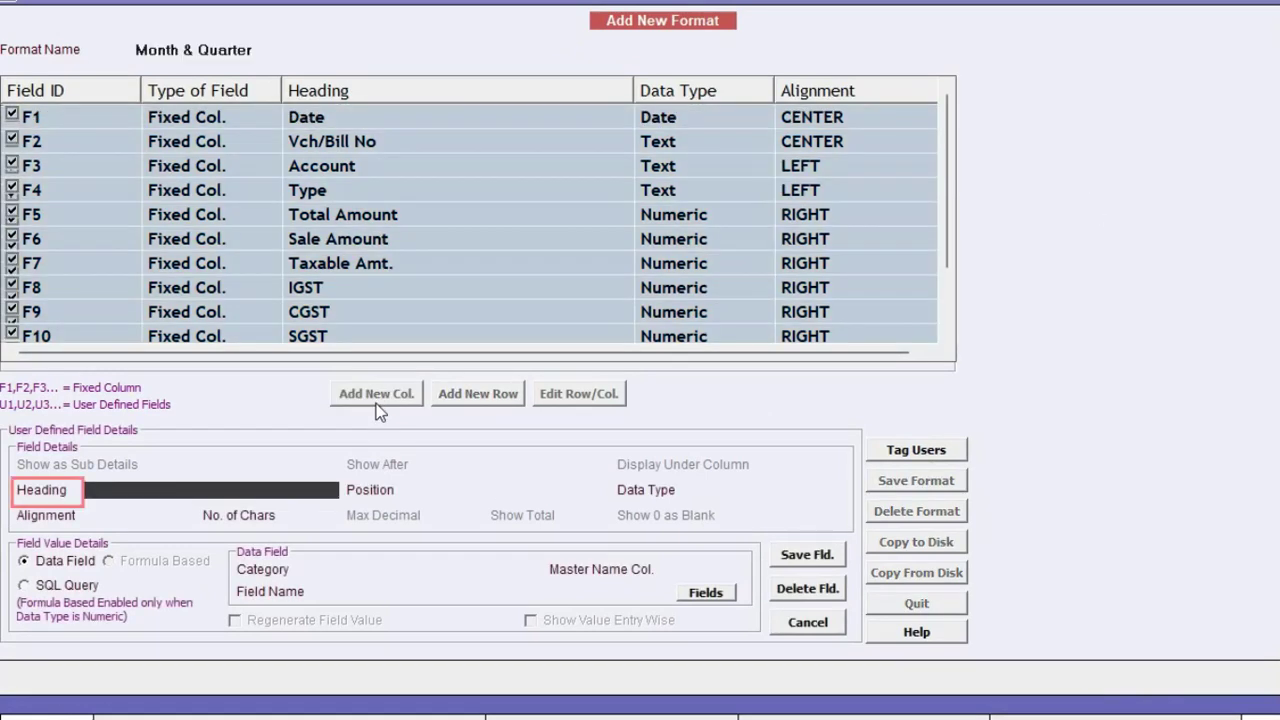
text(Month)
key(Return)
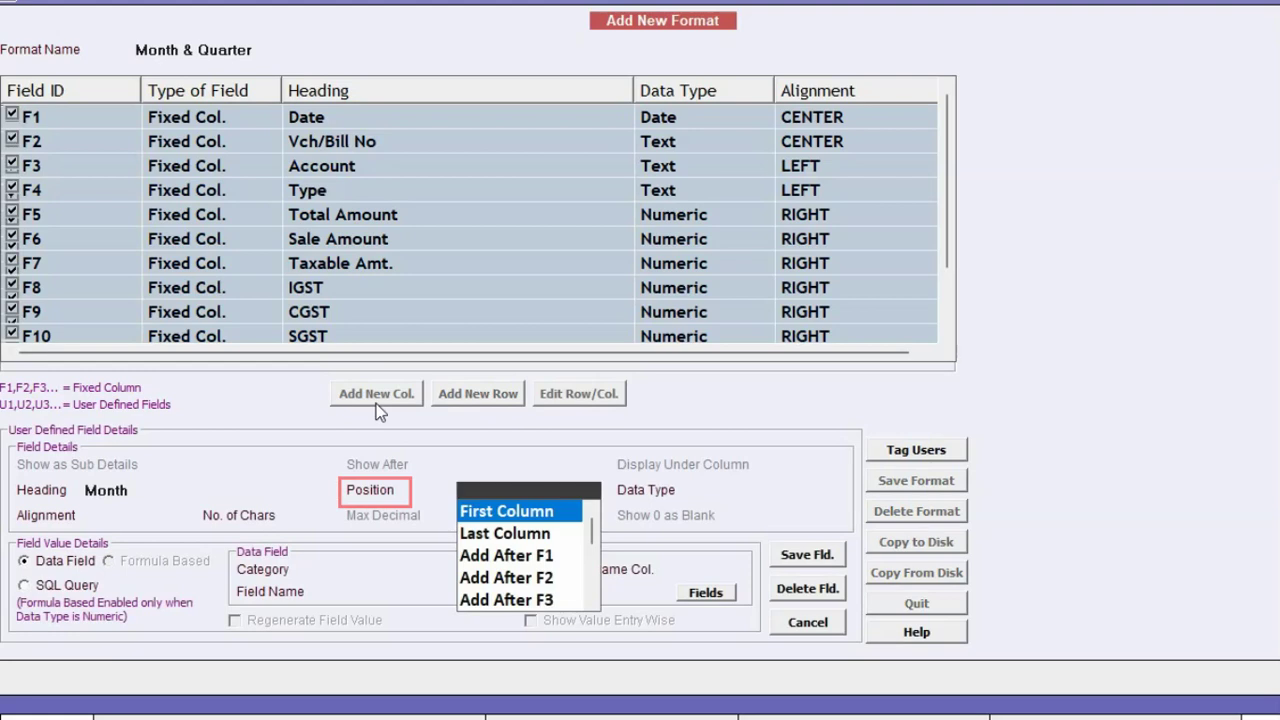
key(Return)
key(Return)
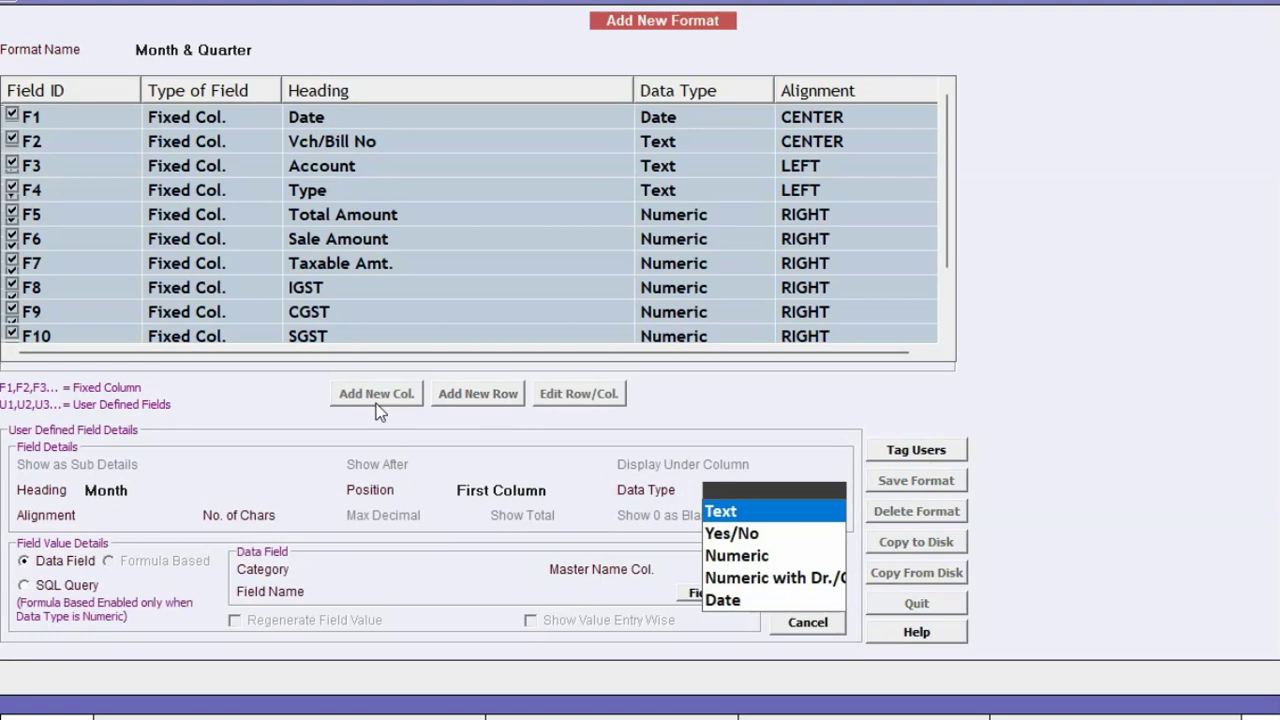
key(Return)
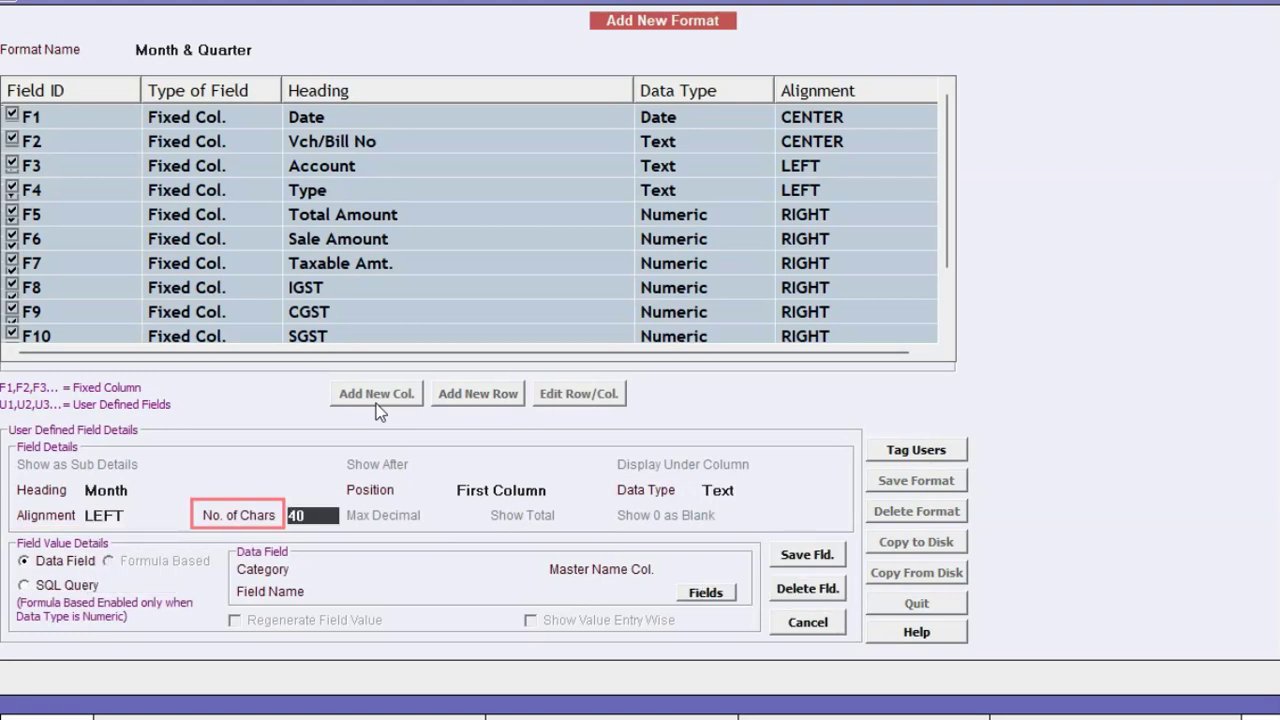
Make the Month column 20 characters wide, sourced from Inventory Vouchers(Header) MONTH_NAME, and save the format.
text(20)
key(Return)
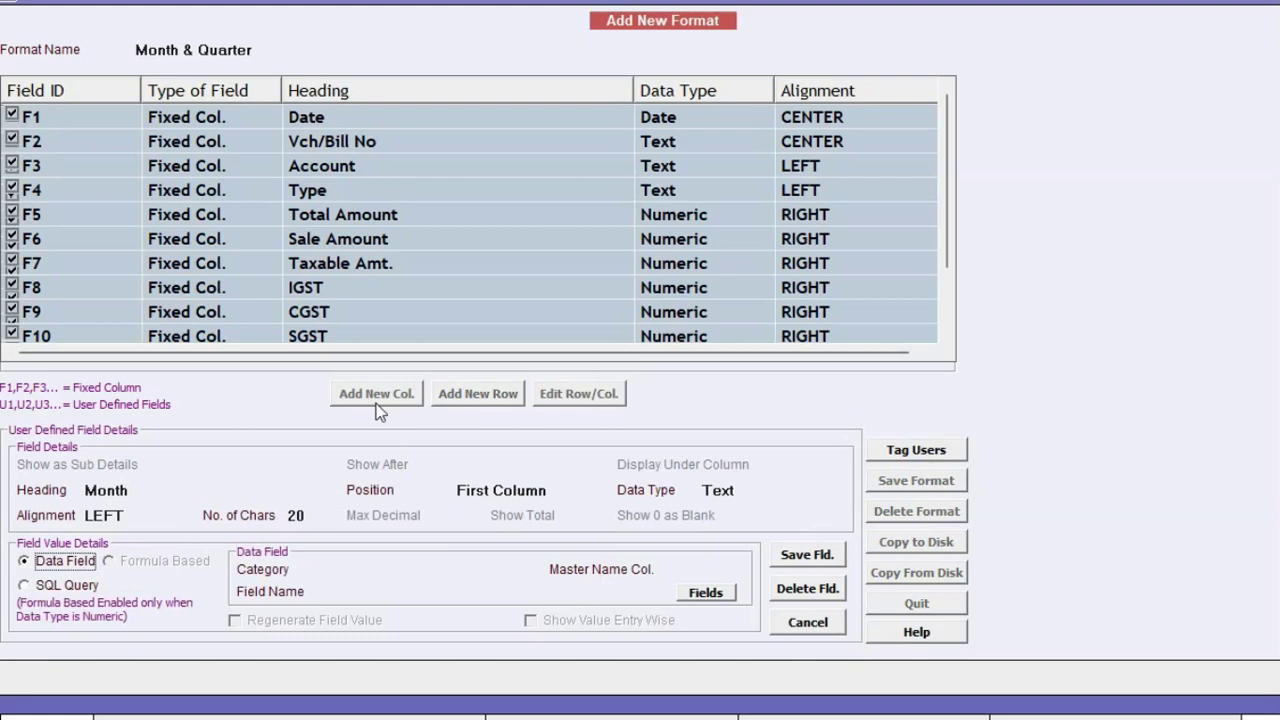
key(Return)
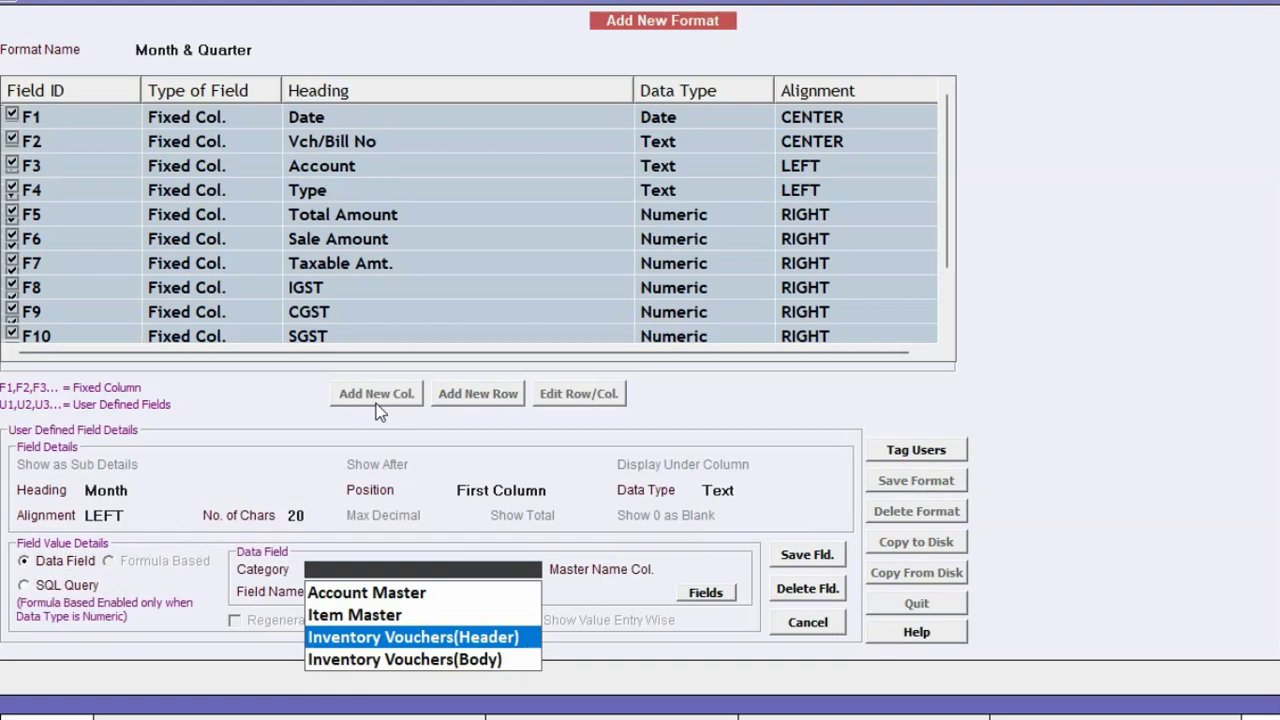
key(Return)
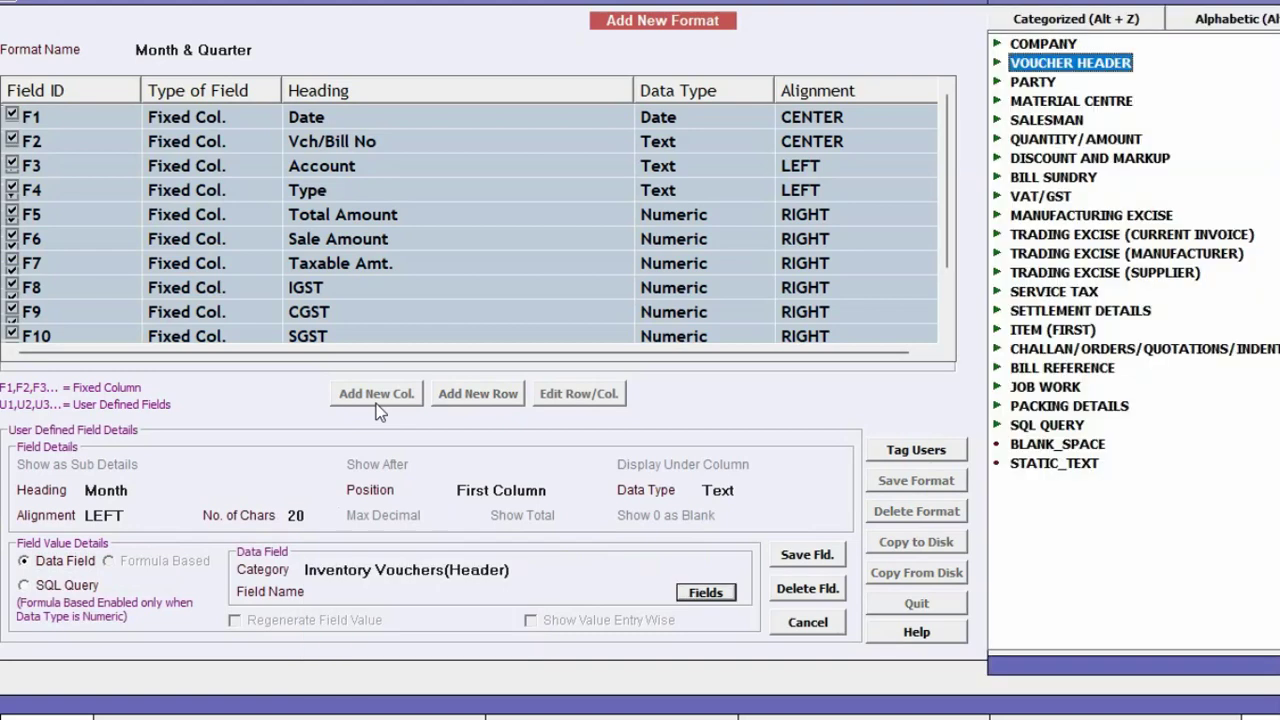
key(Right)
key(Down)
key(m)
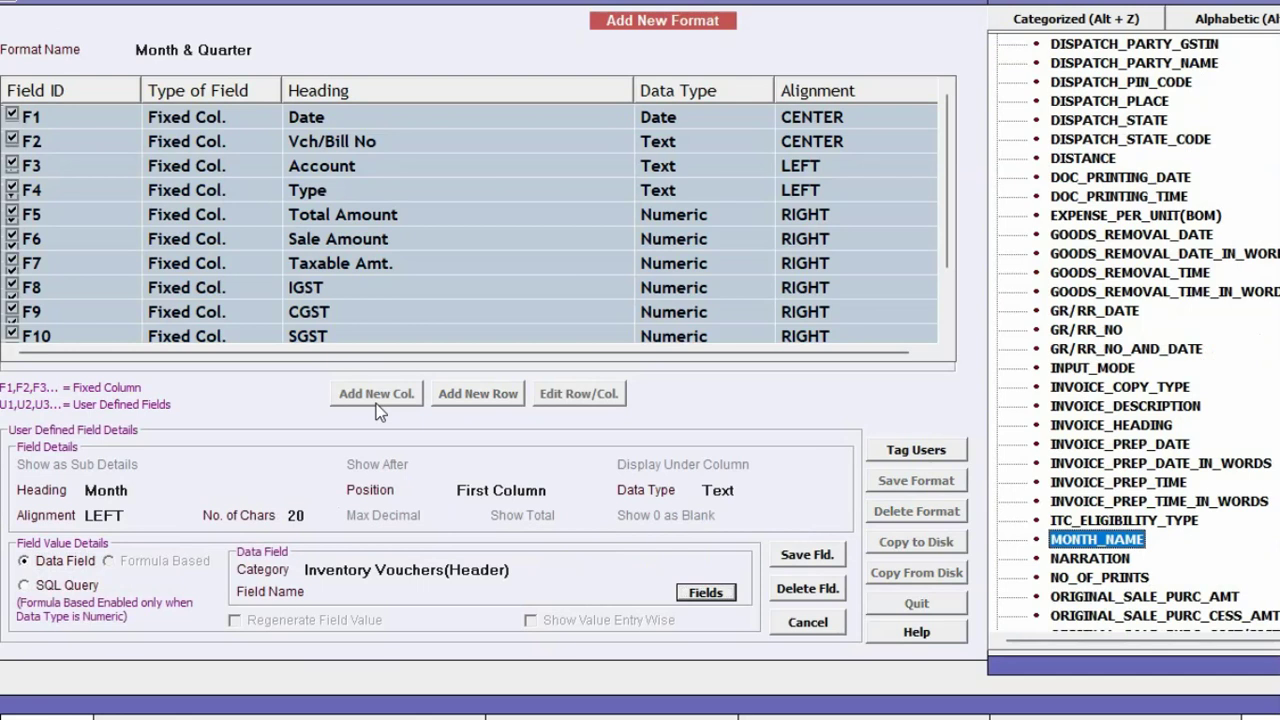
key(Return)
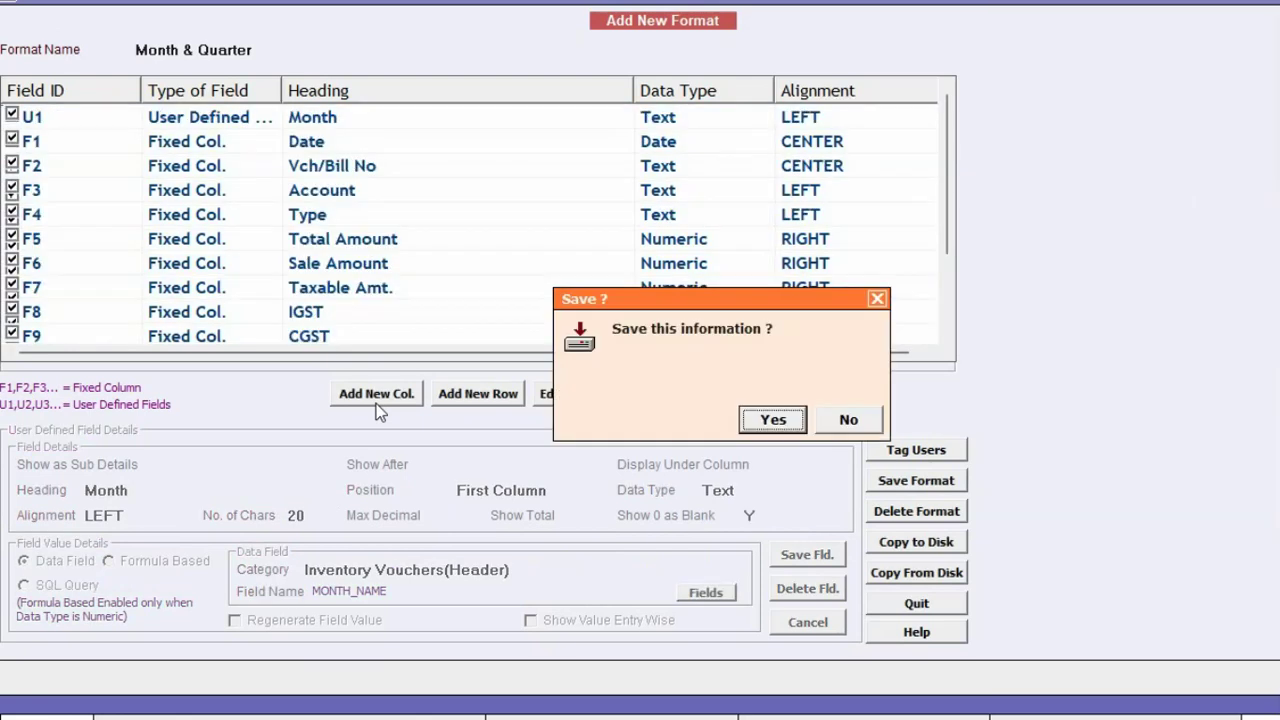
key(Return)
key(Return)
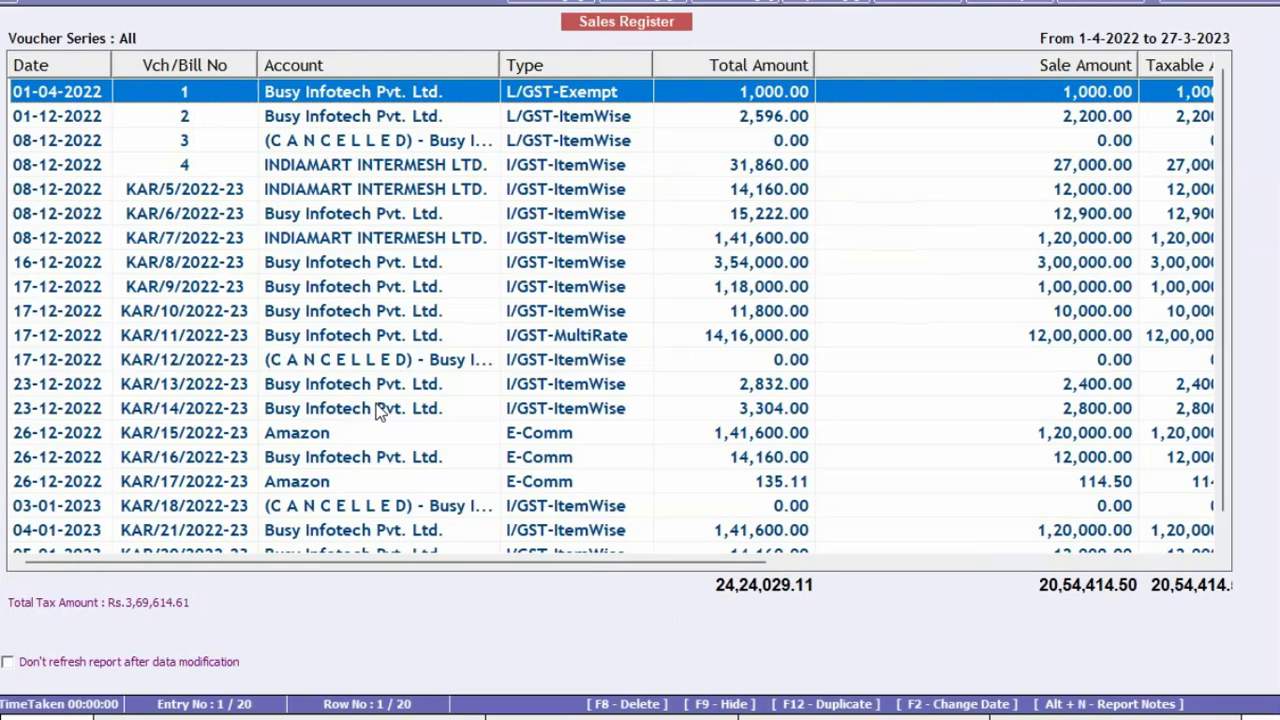
key(Escape)
key(Escape)
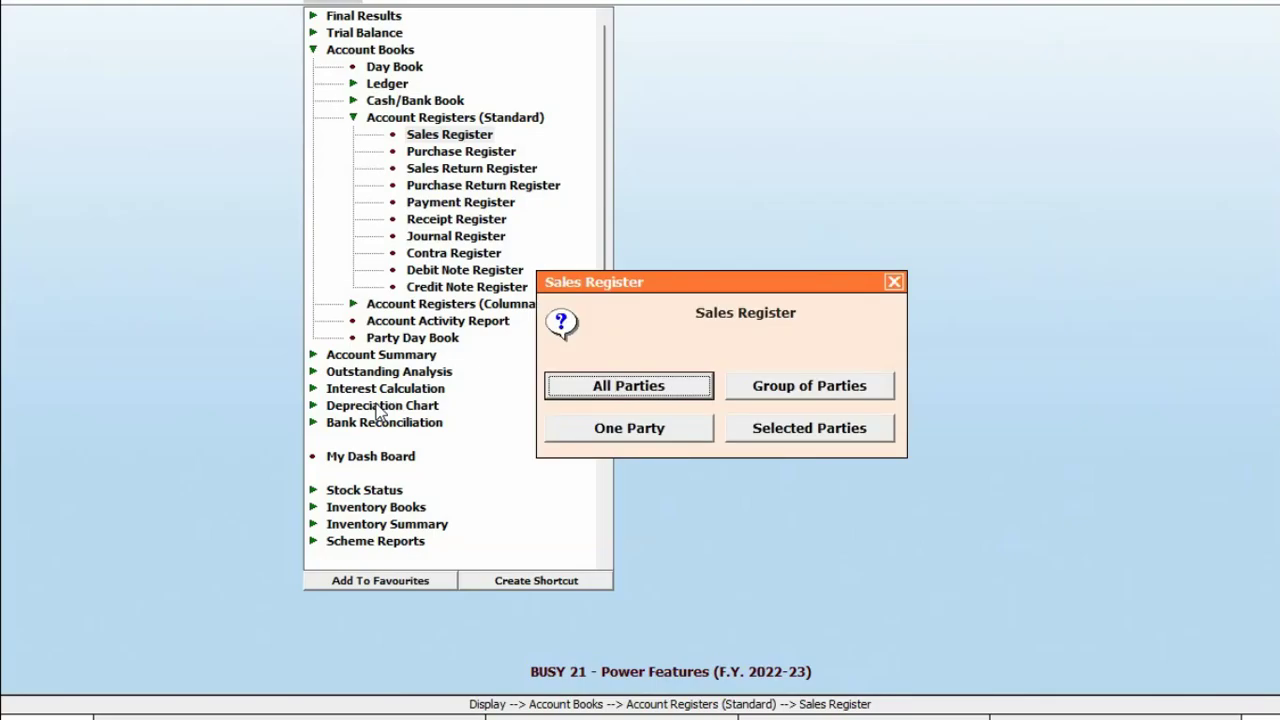
Reload the Sales Register for all parties using the Month & Quarter format.
key(Return)
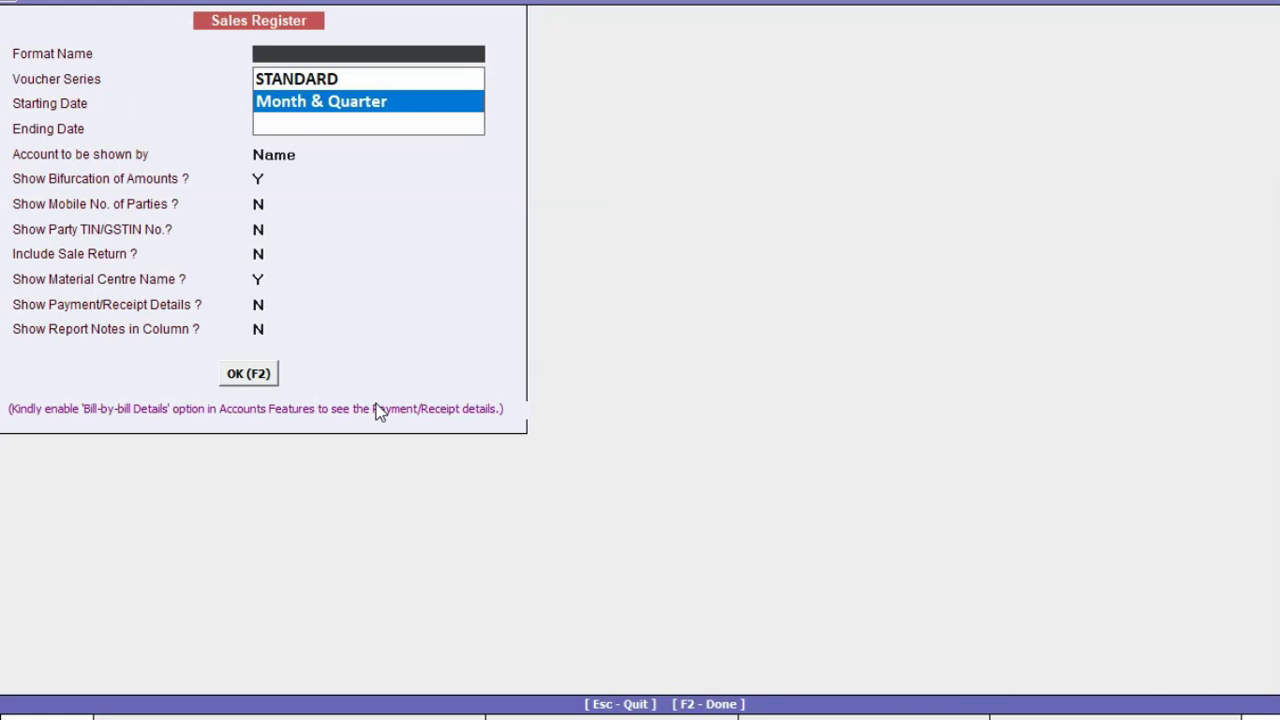
key(Return)
key(F2)
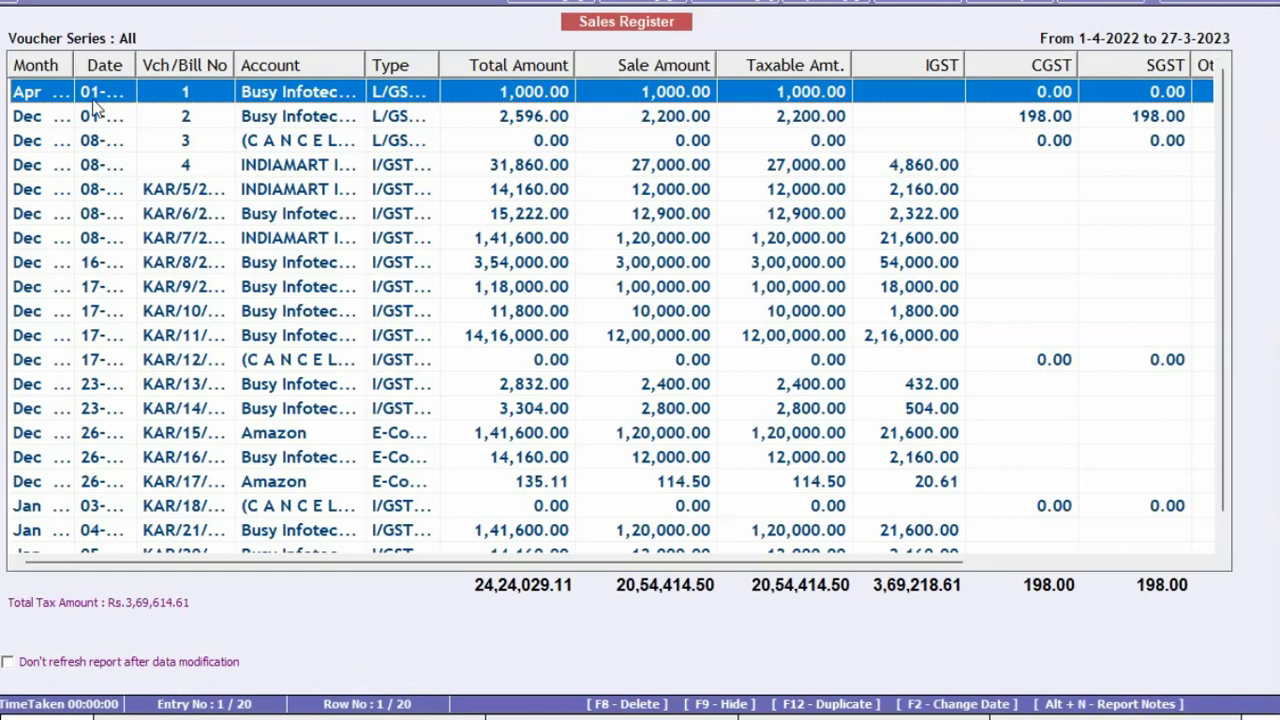
Widen the Month column until full voucher dates like 01-04-2022 are readable.
drag(61, 62, 215, 63)
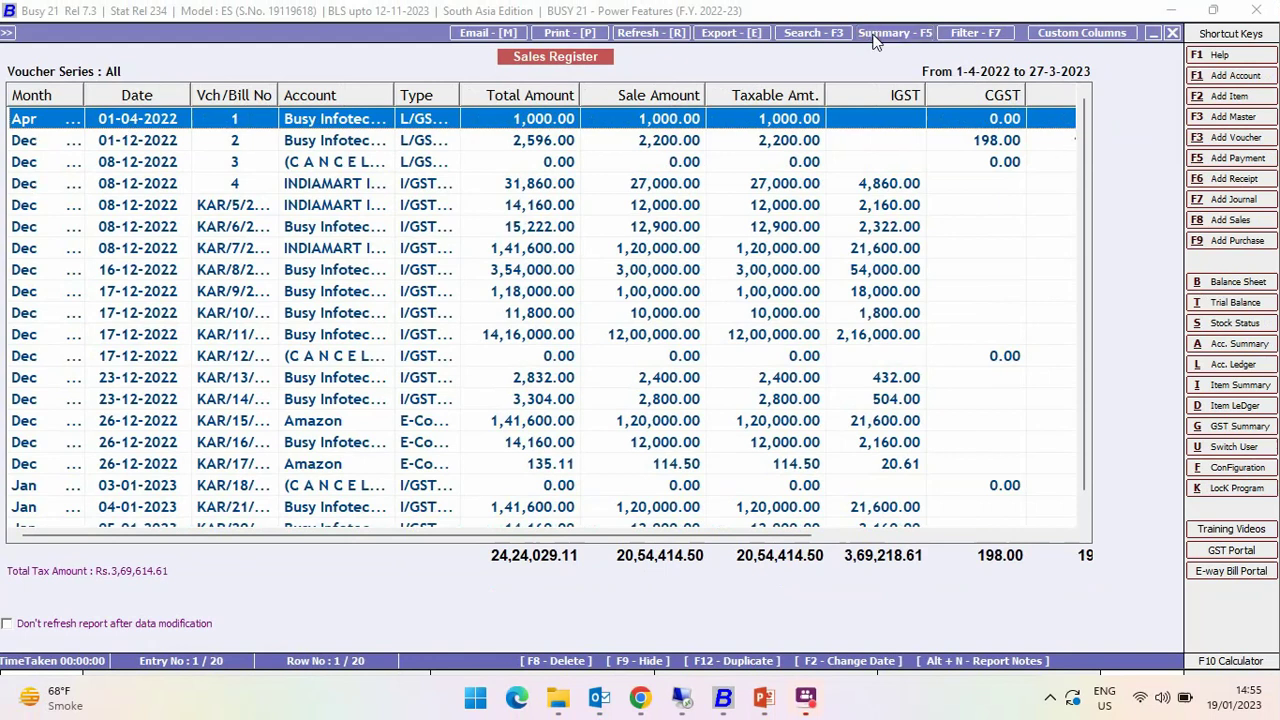
Summarize the register by Month, browse the monthly subtotals, then remove the summary with F5.
click(873, 36)
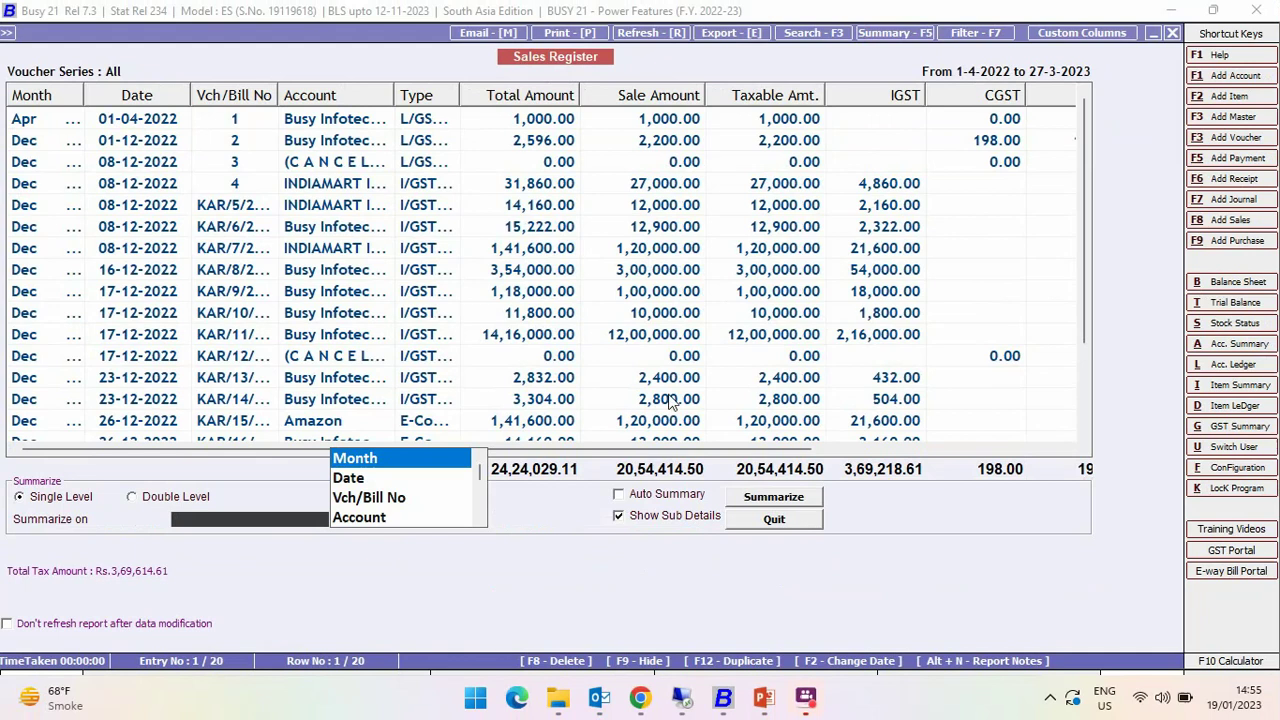
key(Return)
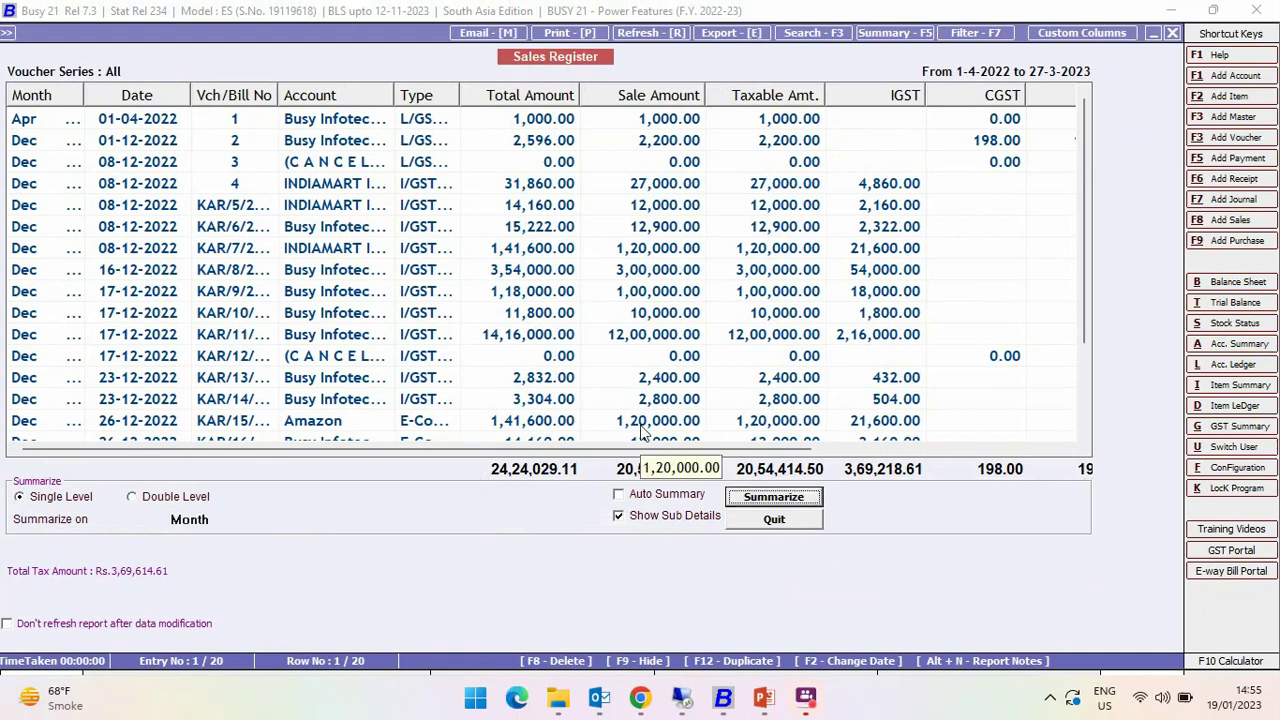
key(Return)
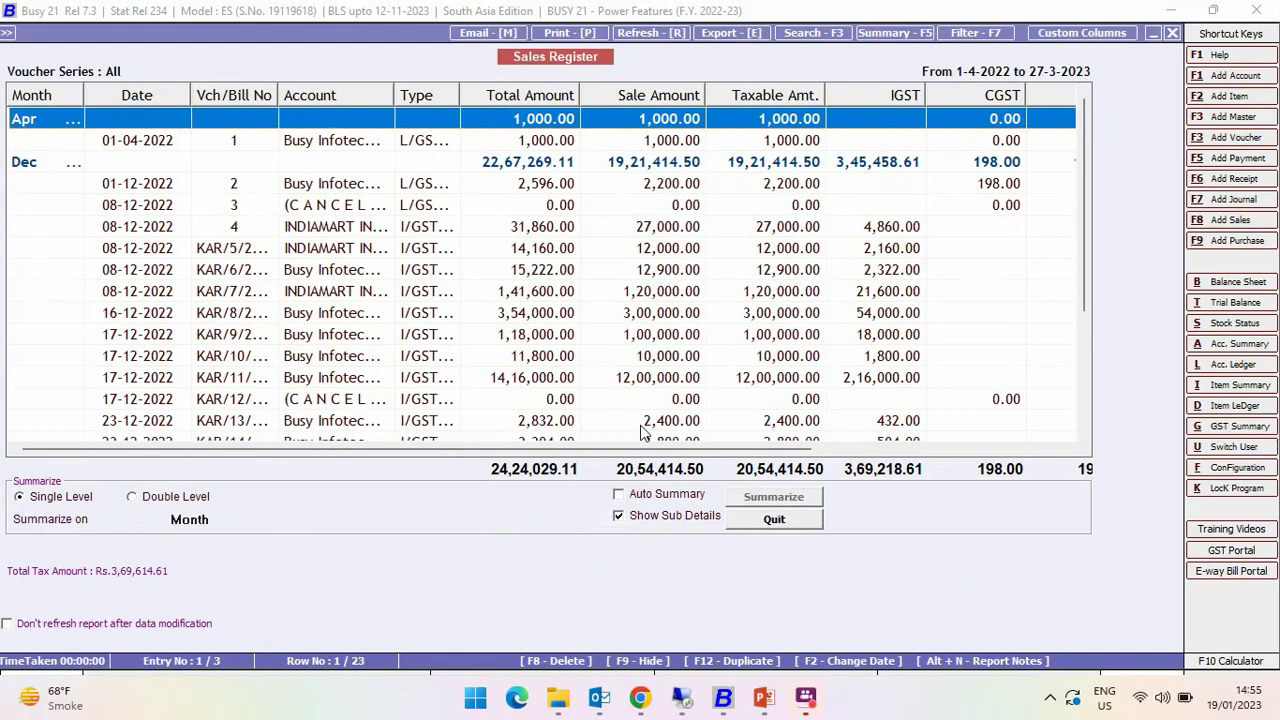
key(Down)
key(Down)
key(Down)
key(Down)
key(Down)
key(Up)
key(Up)
key(Up)
key(Up)
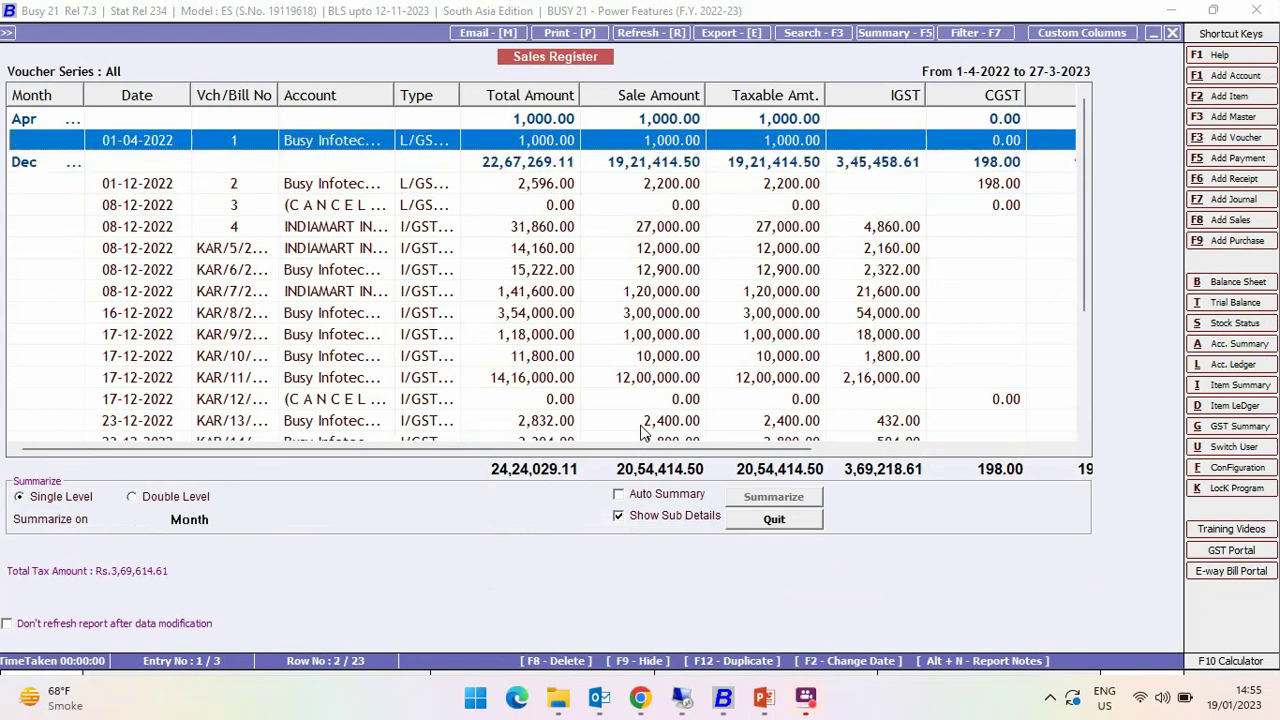
key(Up)
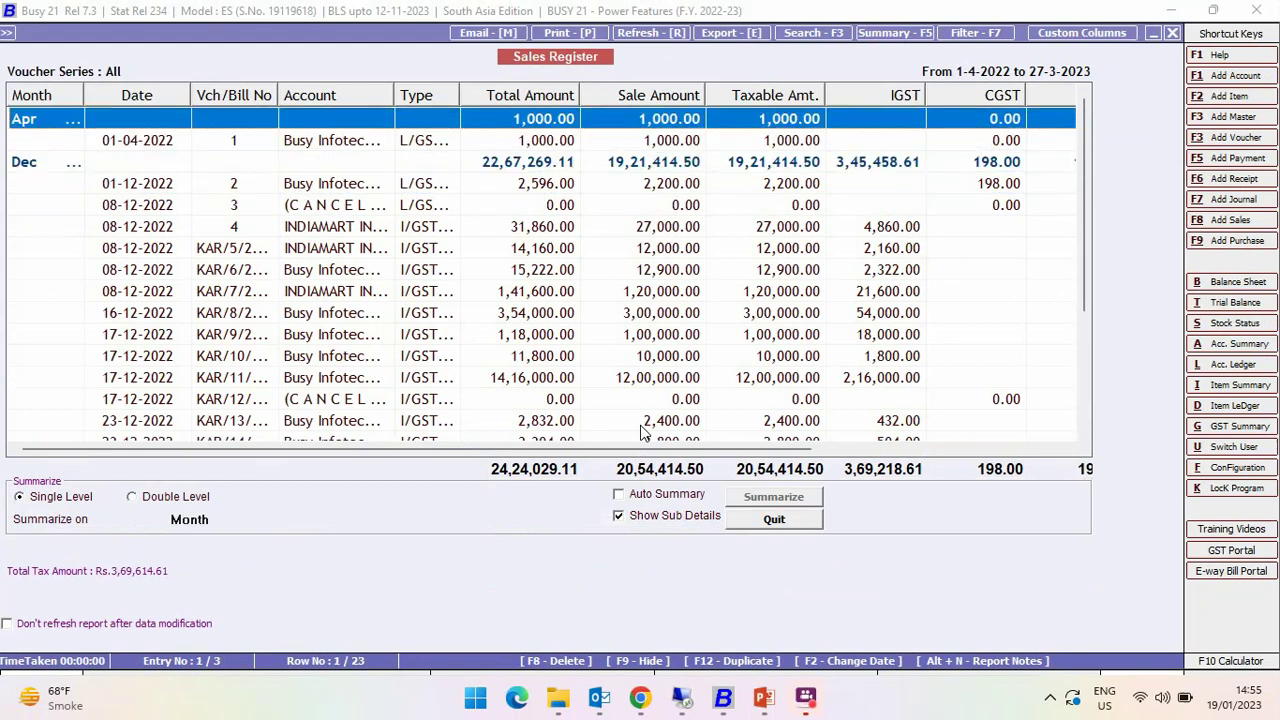
key(Down)
key(Down)
key(Down)
key(Down)
key(Down)
key(Down)
key(Down)
key(Down)
key(Down)
key(Down)
key(Down)
key(Down)
key(Down)
key(Down)
key(Down)
key(Down)
key(Down)
key(Down)
key(Down)
key(Down)
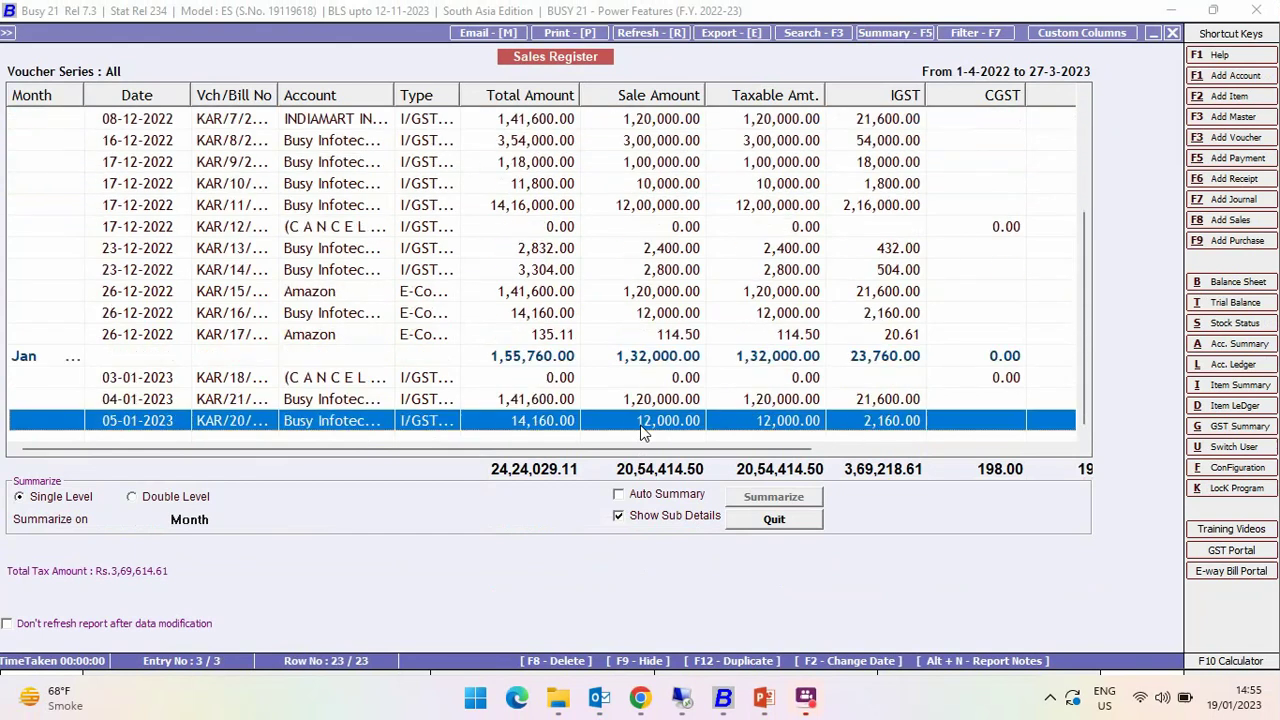
key(F5)
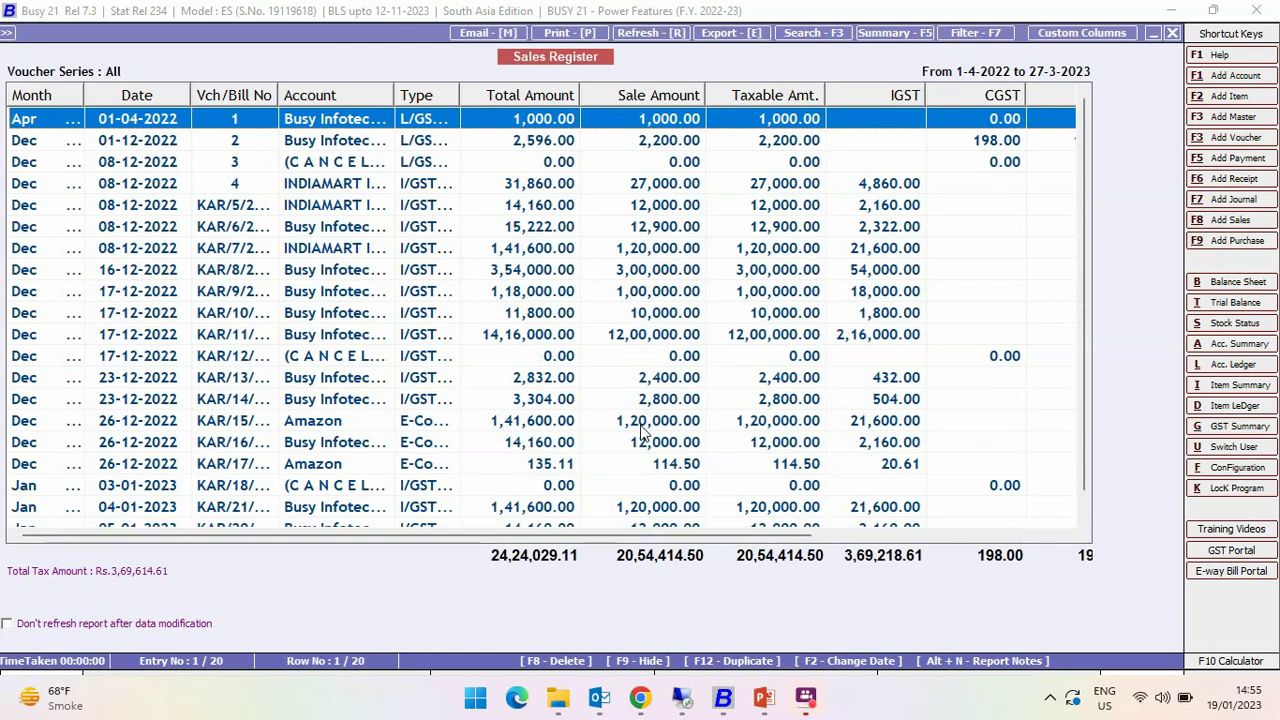
Add a first column headed Quarter, 20 characters wide, using Inventory Vouchers(Header) data.
click(1081, 33)
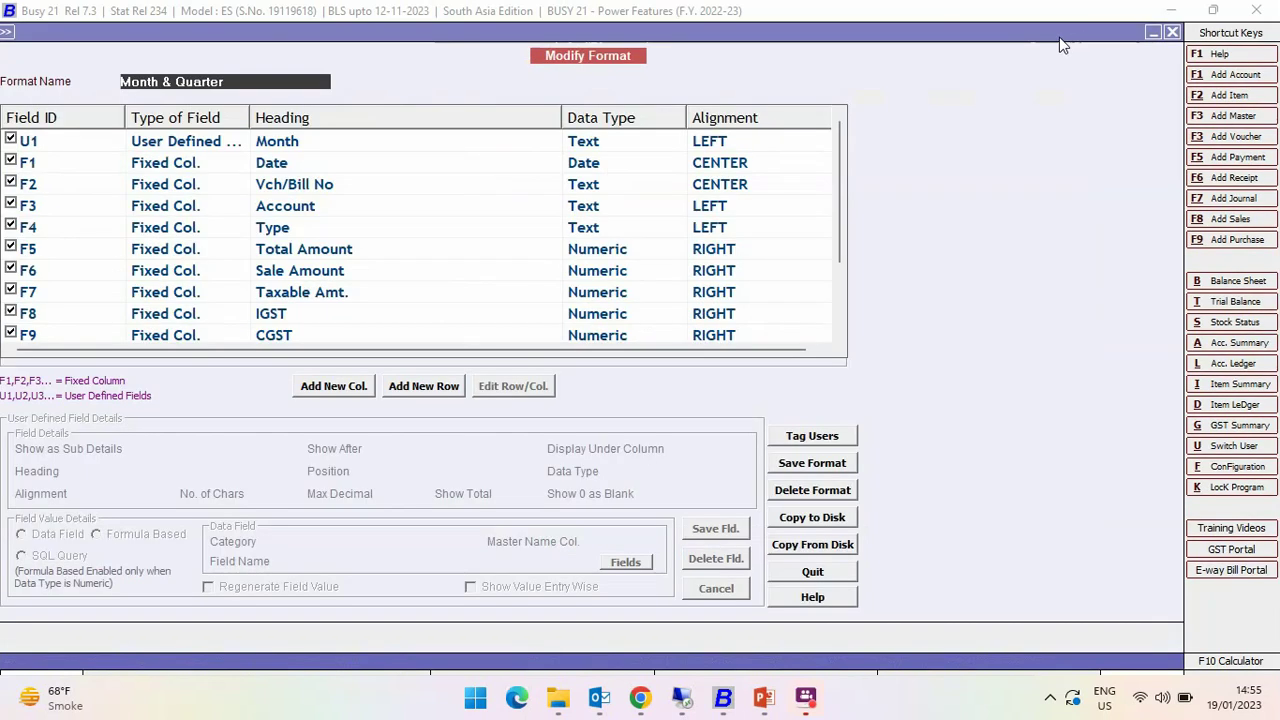
key(Return)
key(Return)
key(Return)
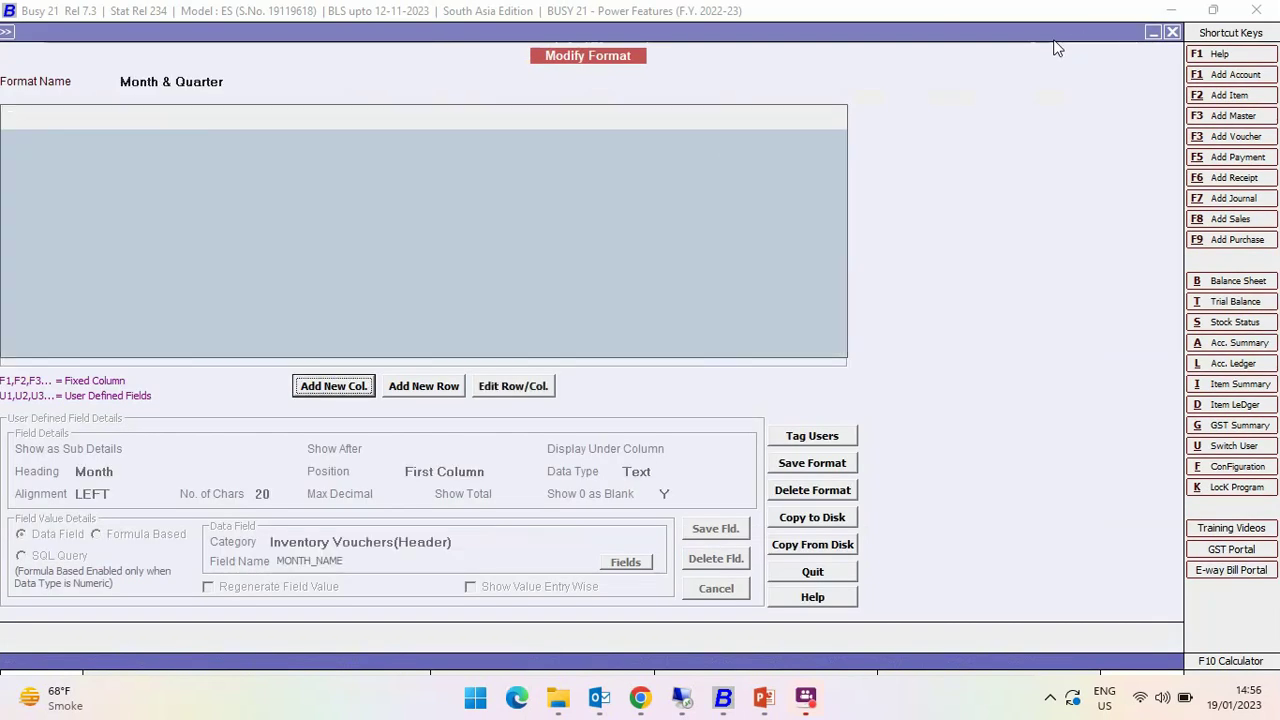
text(Quarter)
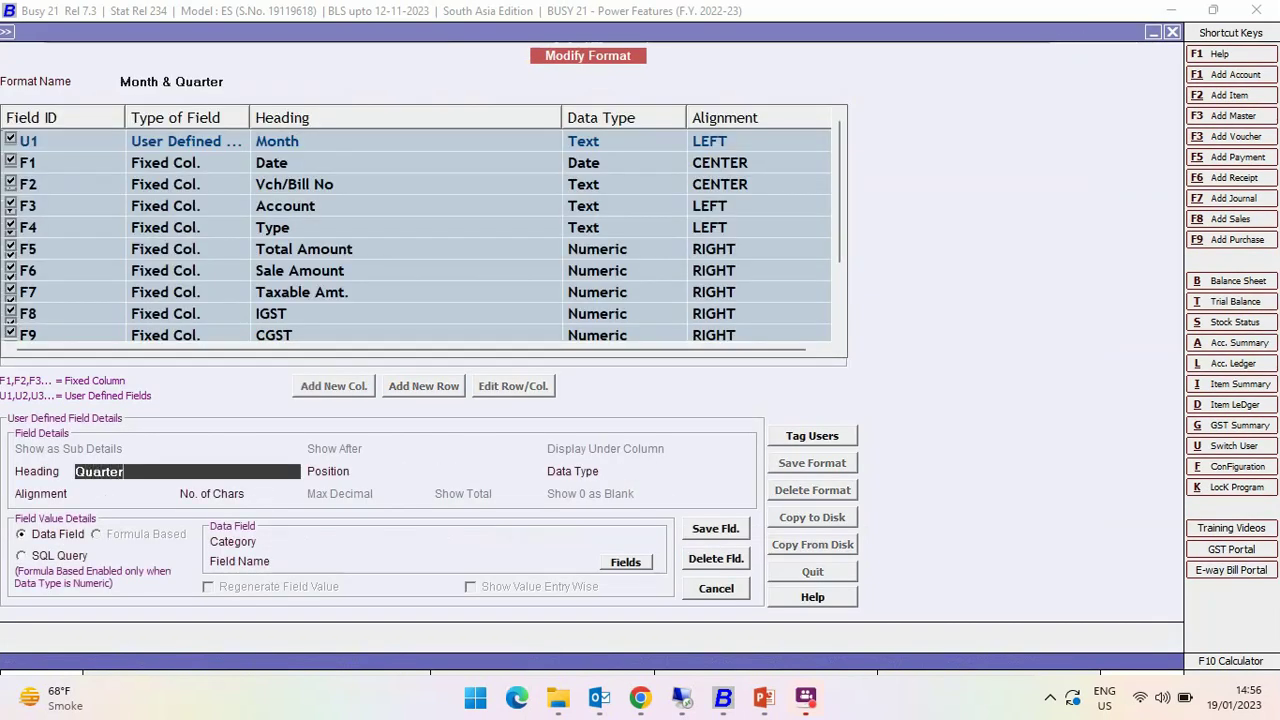
key(Return)
key(Return)
key(Return)
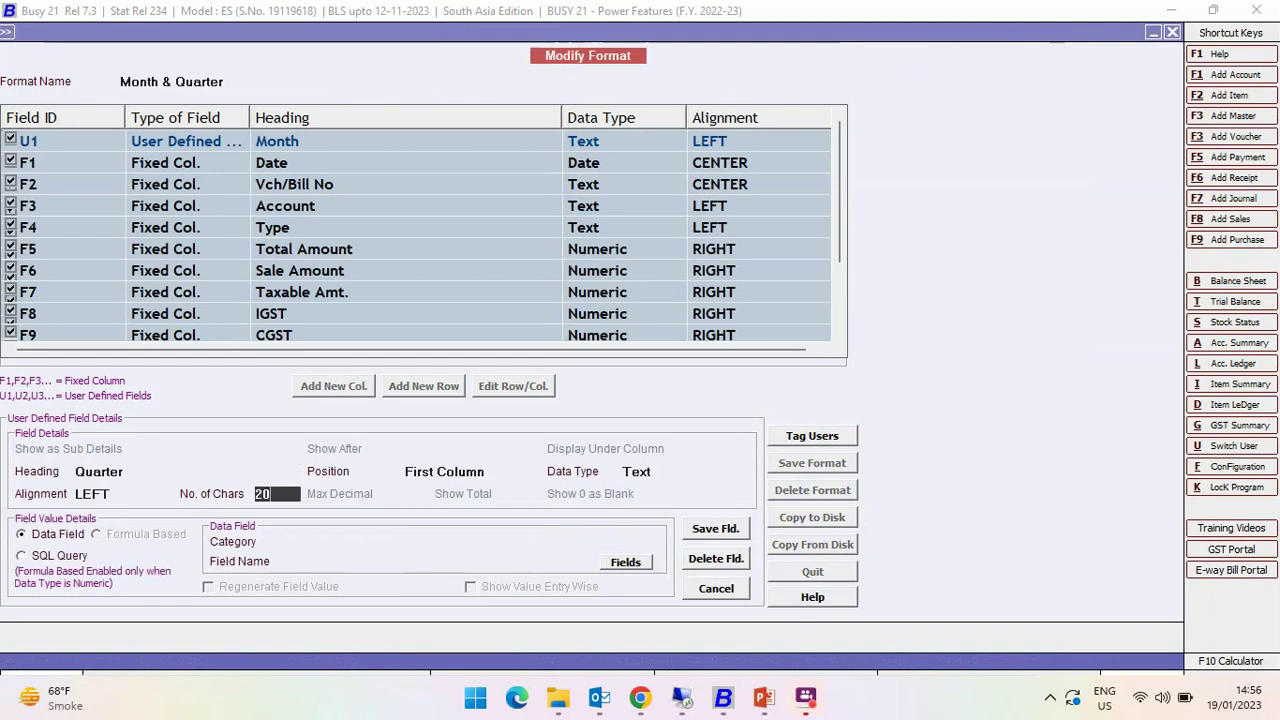
key(Return)
key(Return)
key(Down)
key(Down)
key(Return)
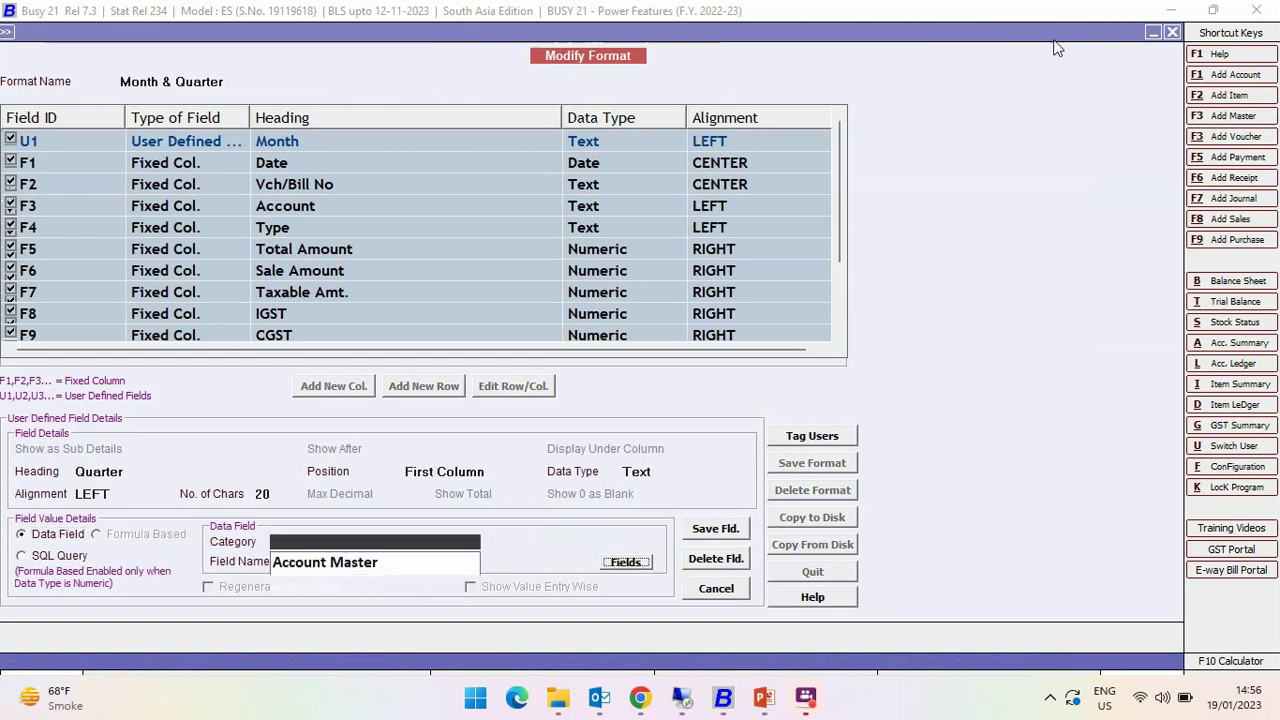
List the voucher header fields and settle on QTR(FIN_YEAR) rather than QTR(CALENDER_YEAR).
key(Return)
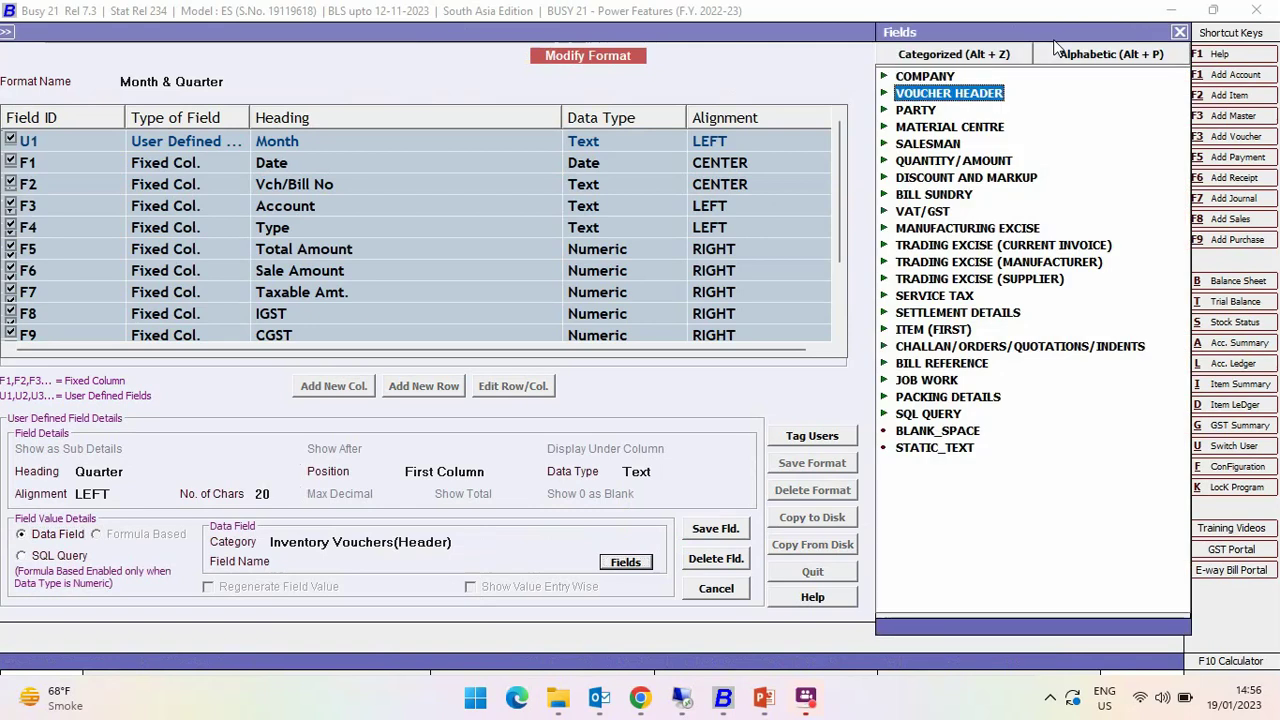
key(Return)
key(Down)
key(Down)
key(Down)
key(Down)
key(Down)
key(Down)
key(Down)
key(Down)
key(Down)
key(Down)
key(Down)
key(Down)
key(Down)
key(Down)
key(Down)
key(Down)
key(Down)
key(Down)
key(Down)
key(Down)
key(Up)
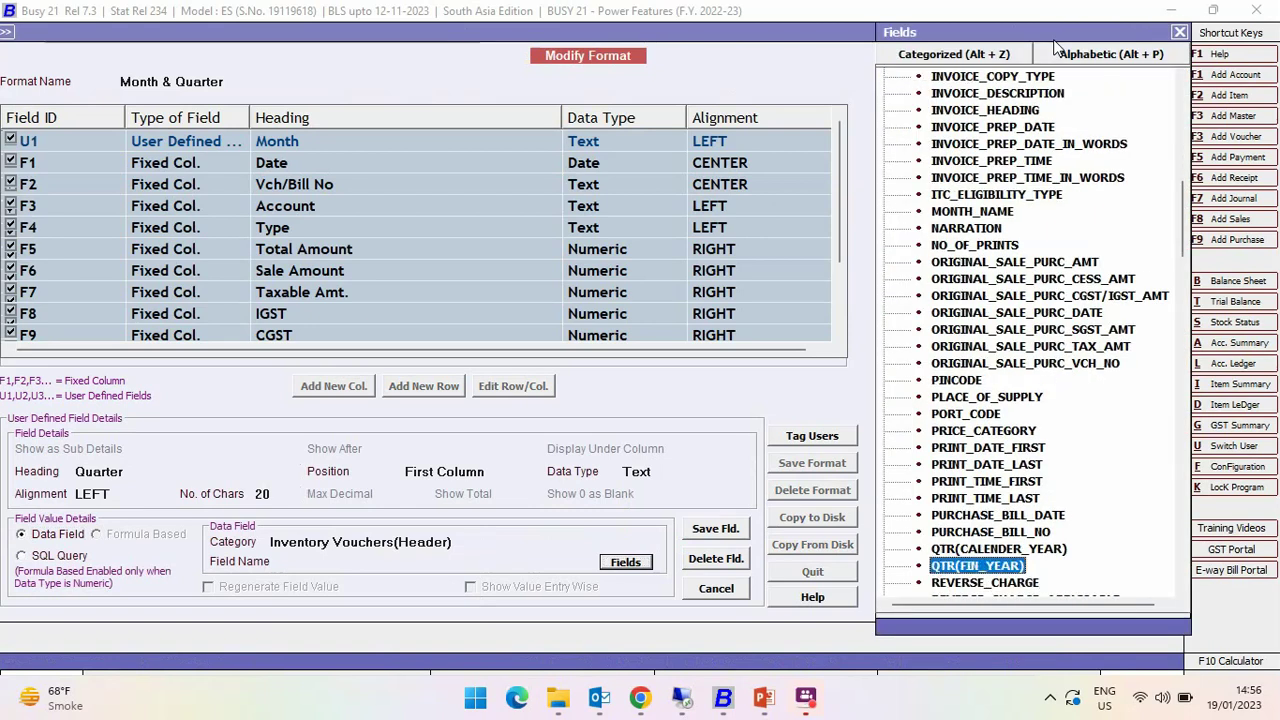
key(Up)
key(Down)
key(Up)
key(Down)
key(Up)
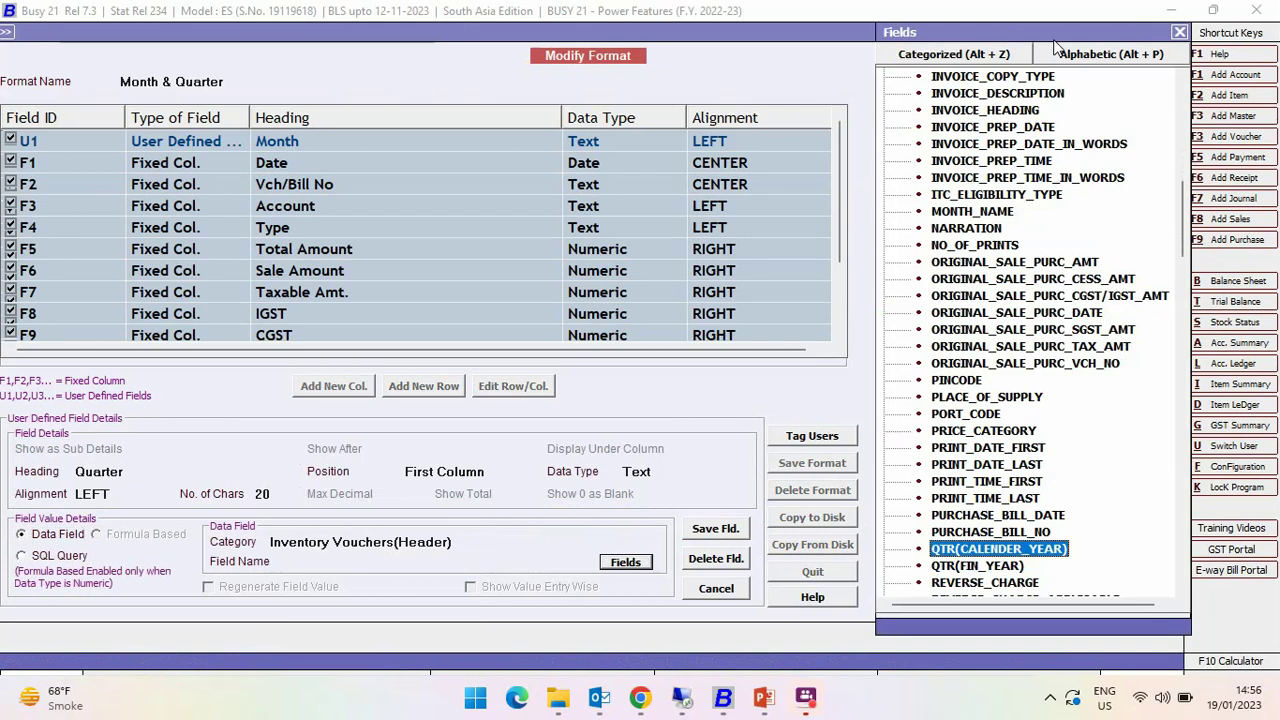
key(Down)
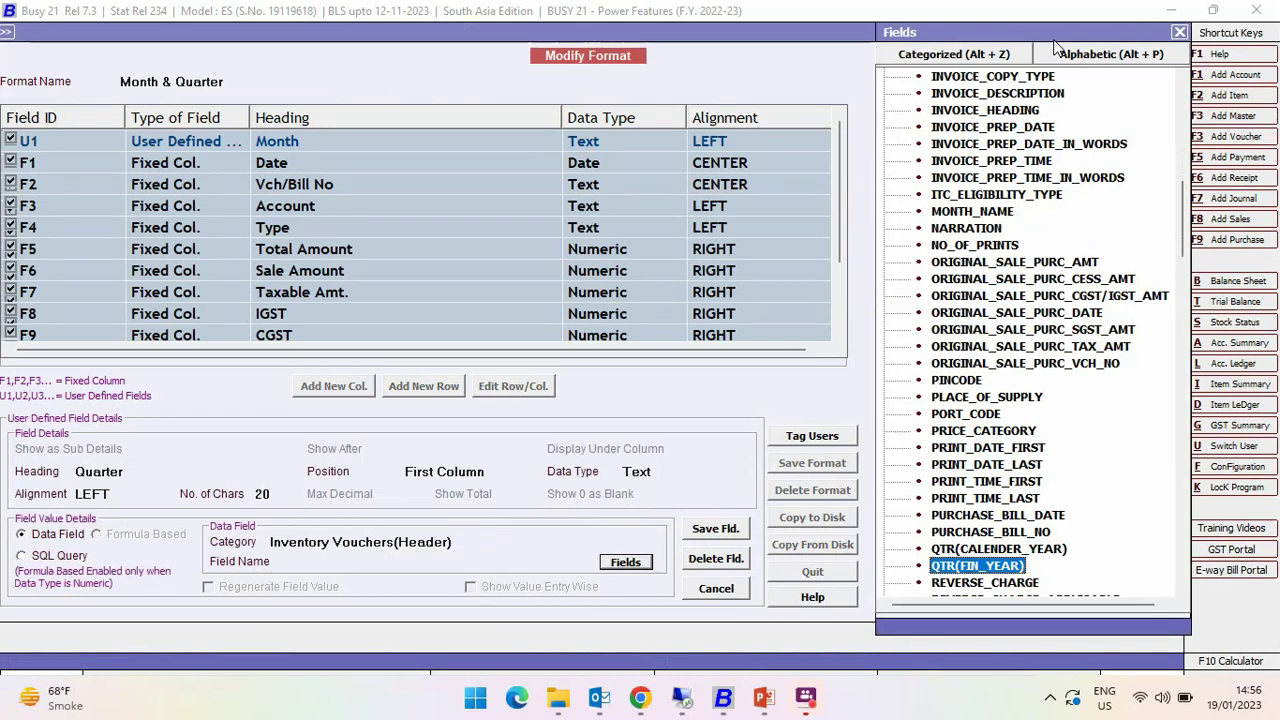
Assign QTR(FIN_YEAR) to the Quarter column, save the Month & Quarter format, and rerun the register.
key(Return)
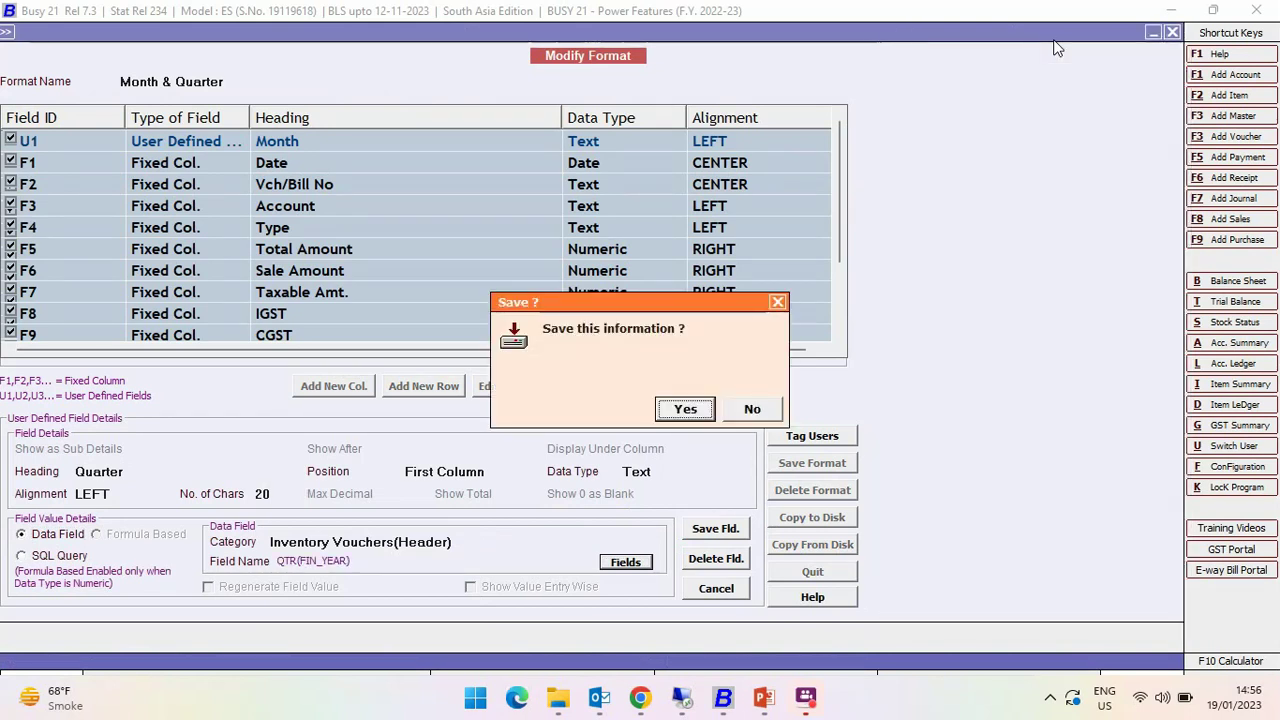
key(Return)
key(Escape)
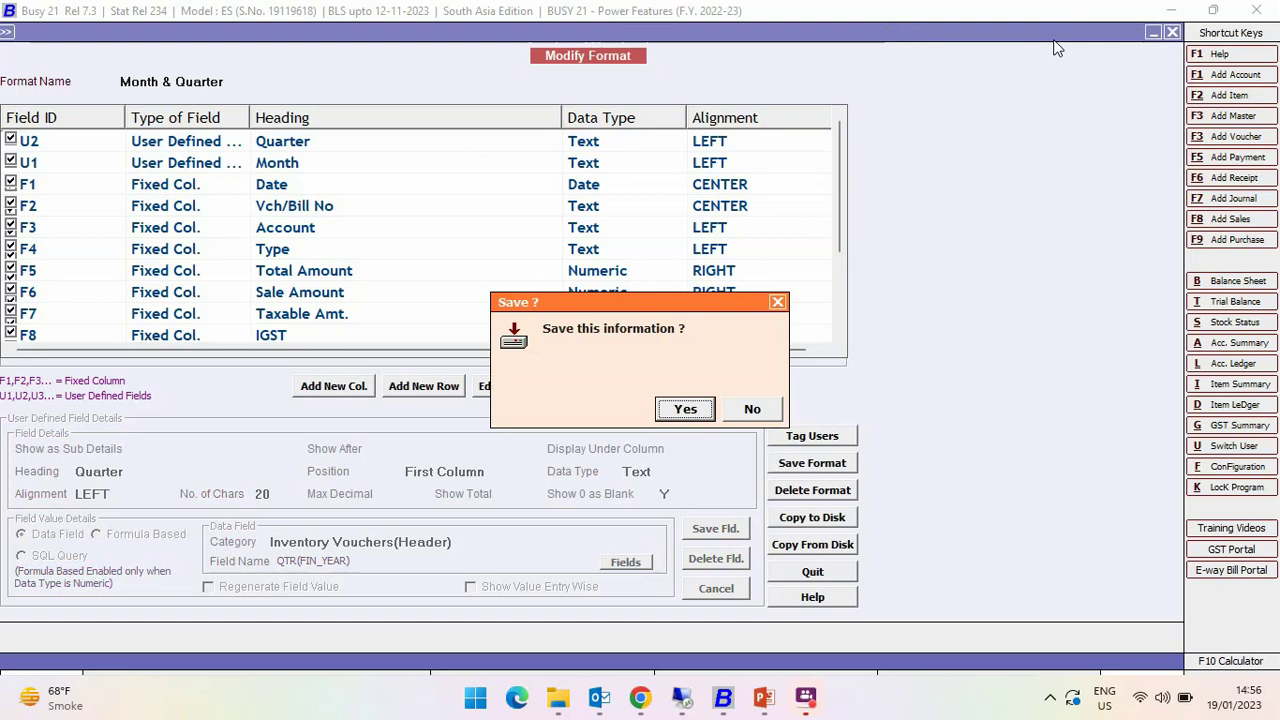
key(Return)
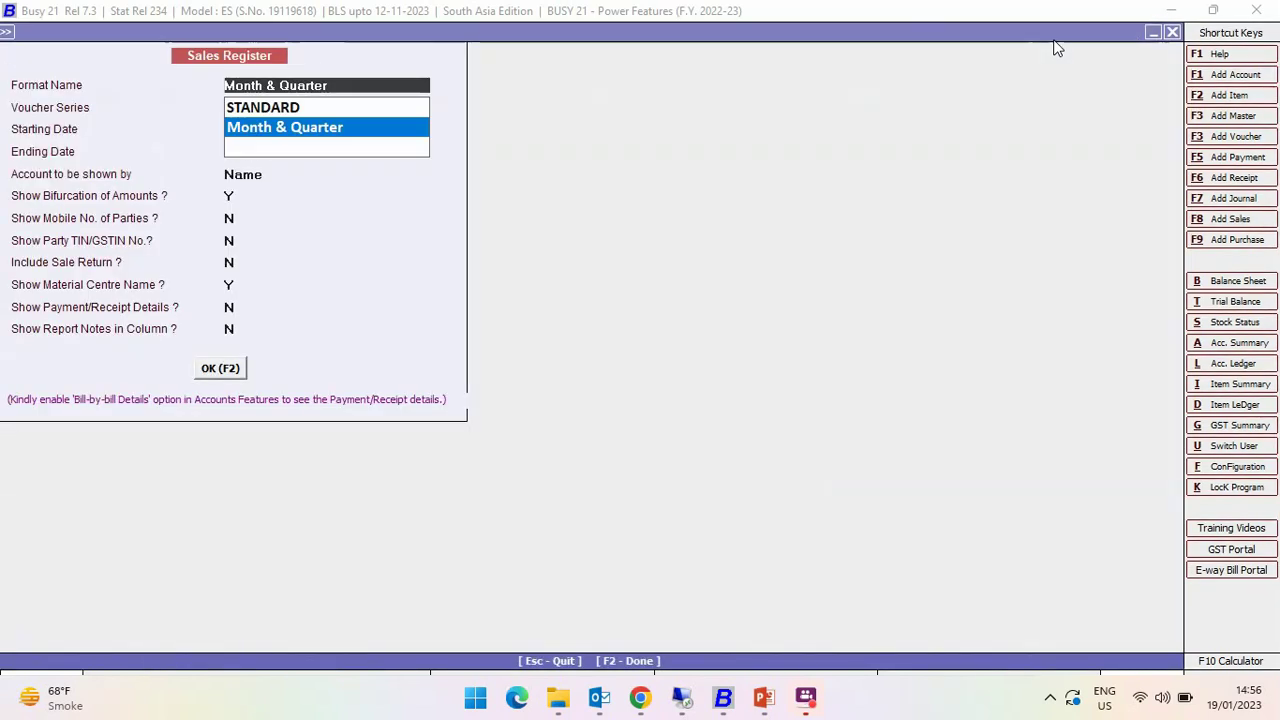
key(F2)
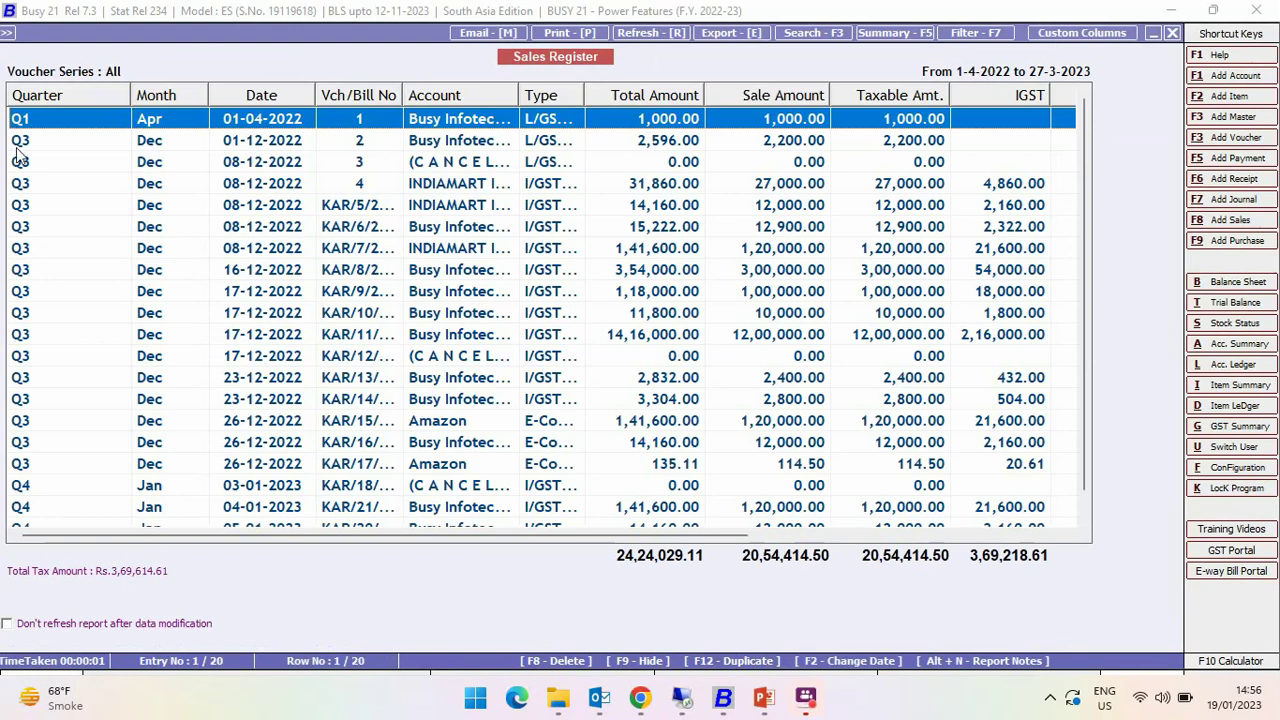
Summarize the Sales Register on Quarter.
click(857, 33)
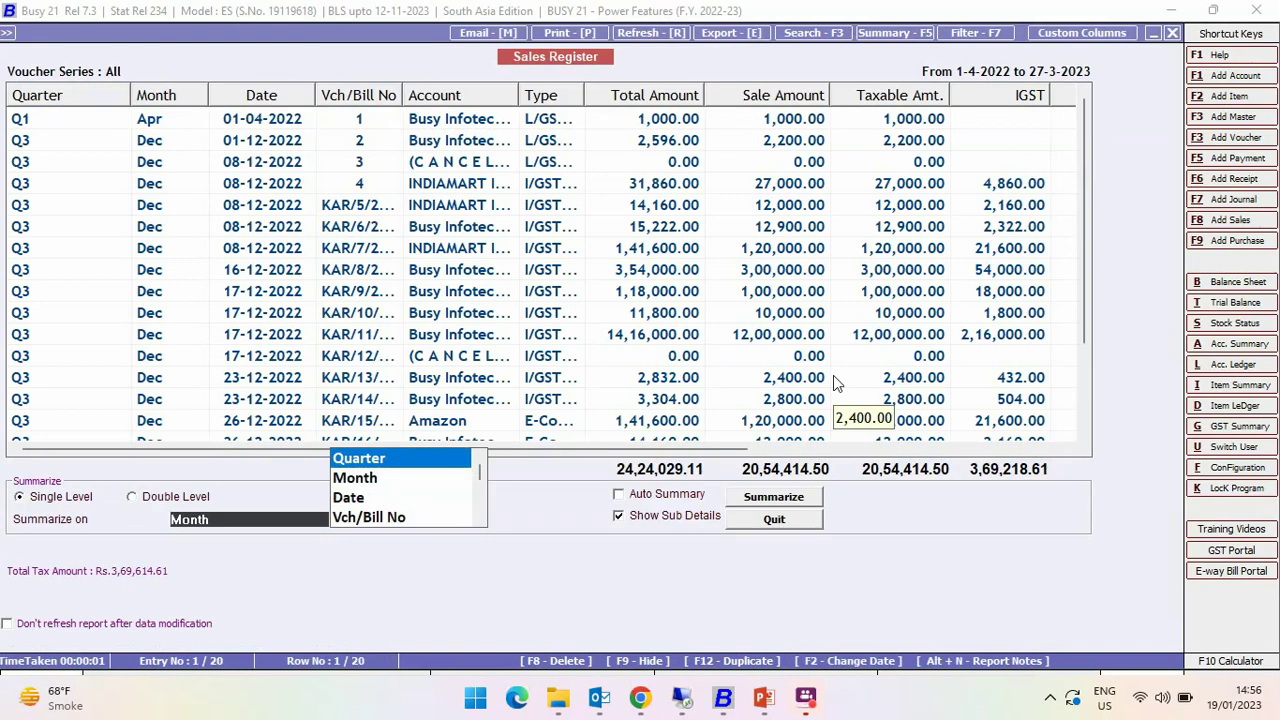
key(Return)
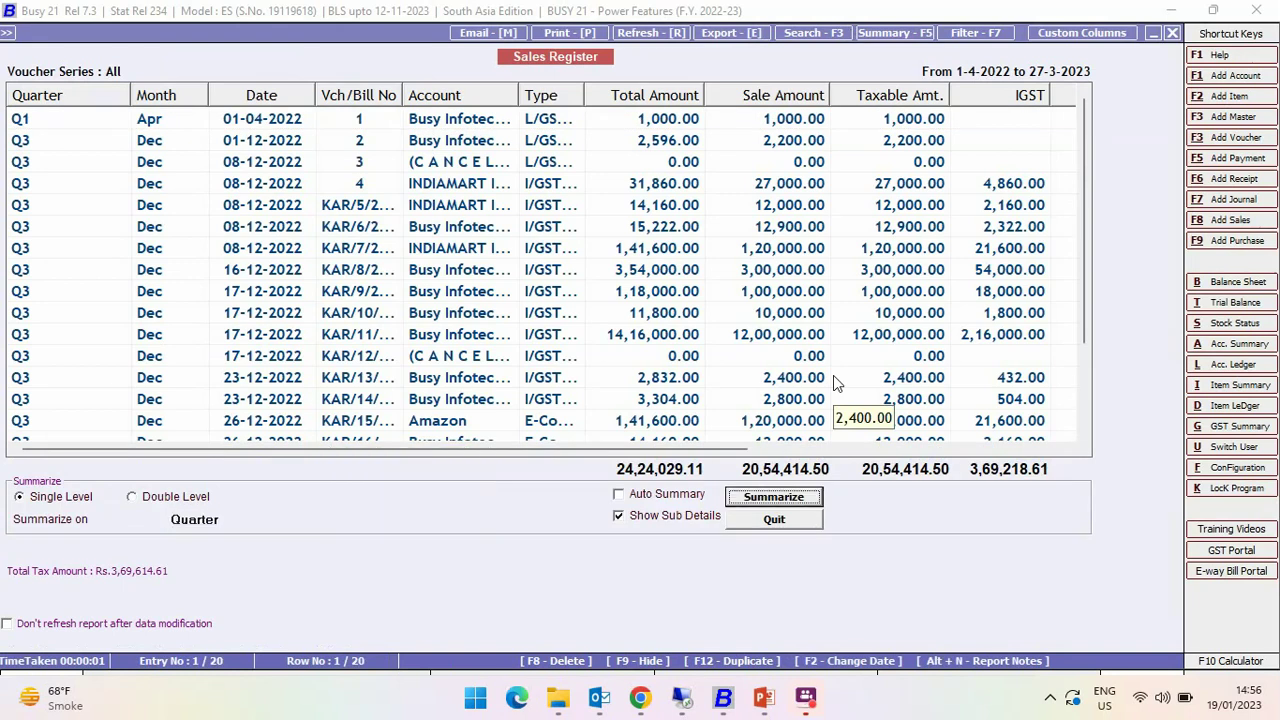
key(Return)
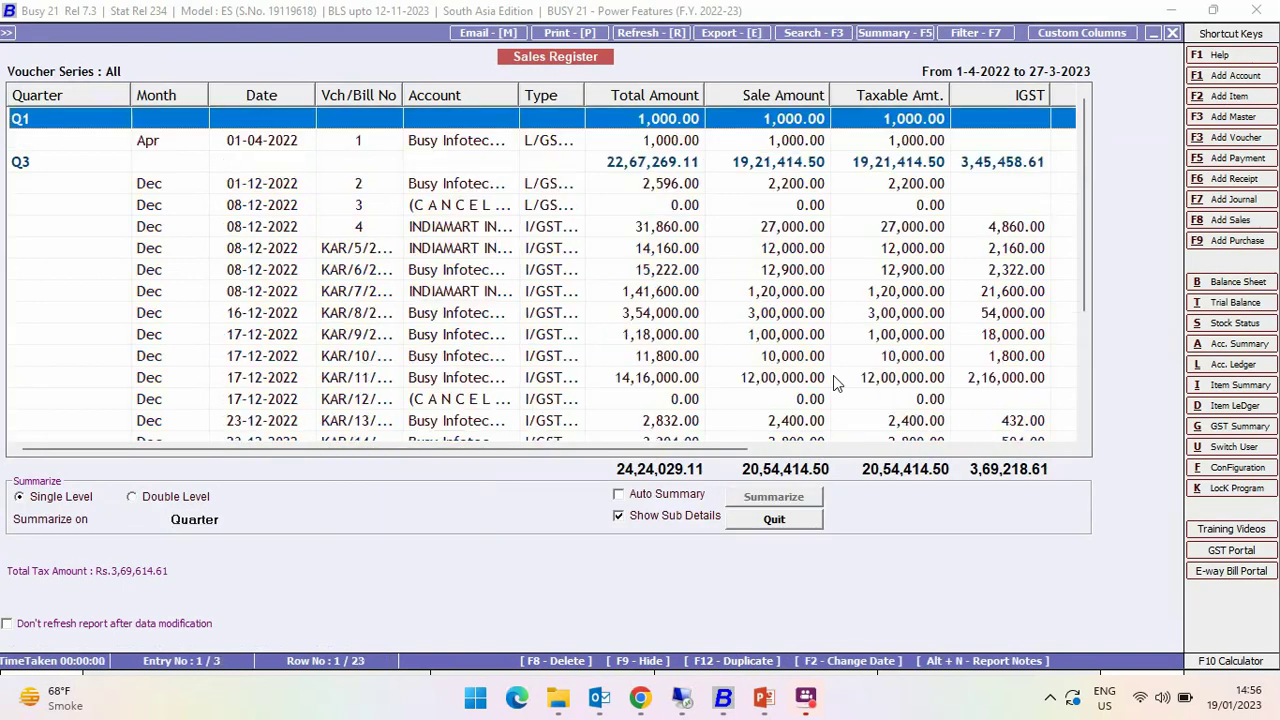
Browse the Q1, Q3 and Q4 voucher rows, remove the subtotals and close the report.
key(Down)
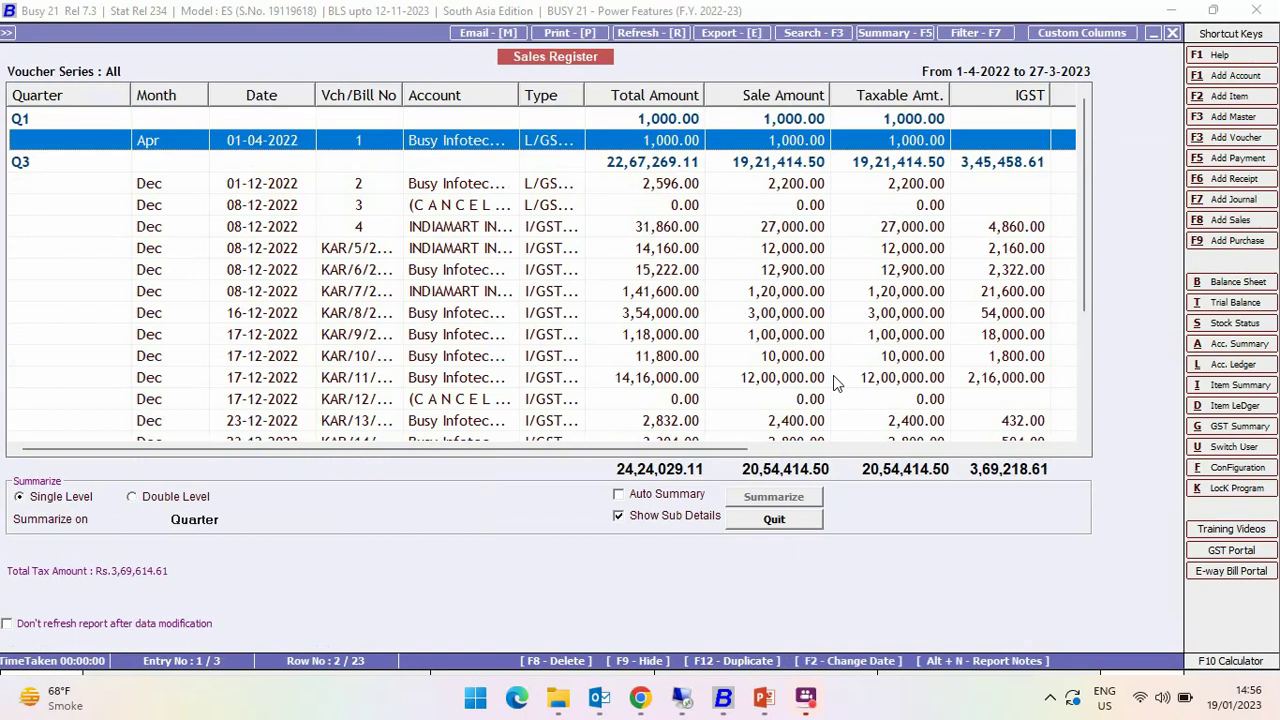
key(Down)
key(Down)
key(Down)
key(Down)
key(Down)
key(Down)
key(Down)
key(Down)
key(Down)
key(Down)
key(Down)
key(Down)
key(Down)
key(Down)
key(Down)
key(Down)
key(Down)
key(Down)
key(Down)
key(Down)
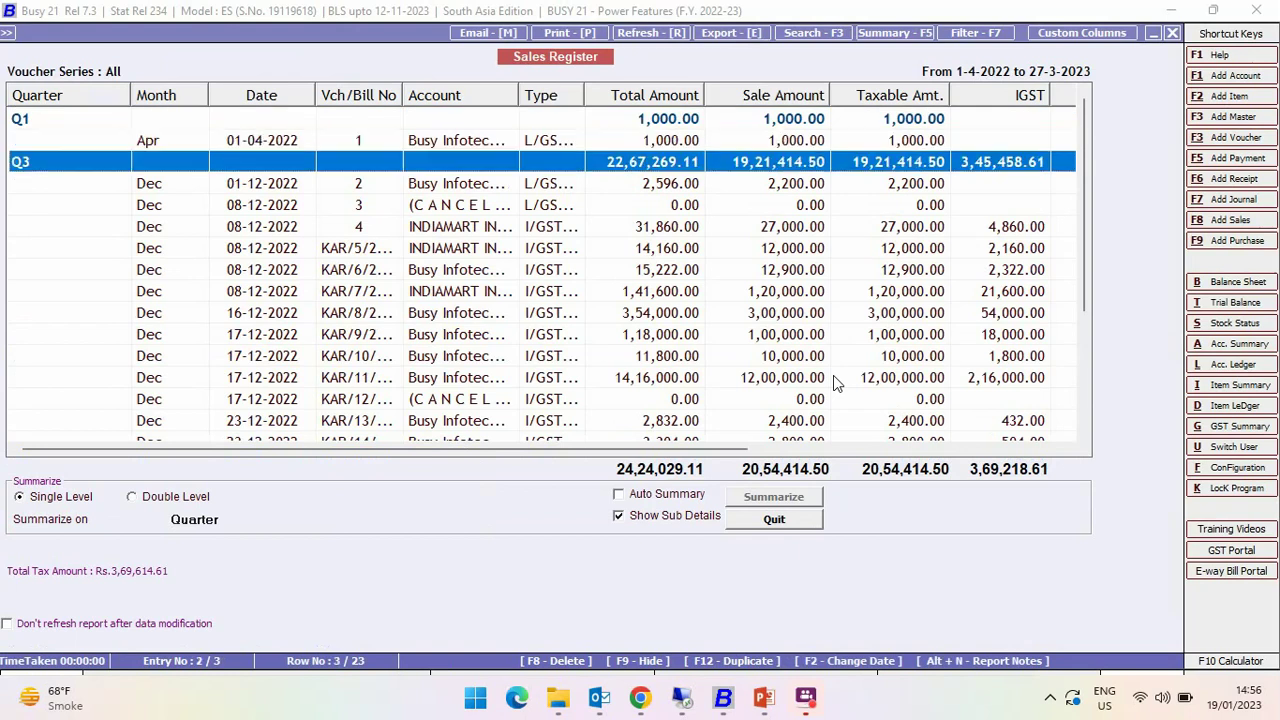
key(Up)
key(Up)
key(Up)
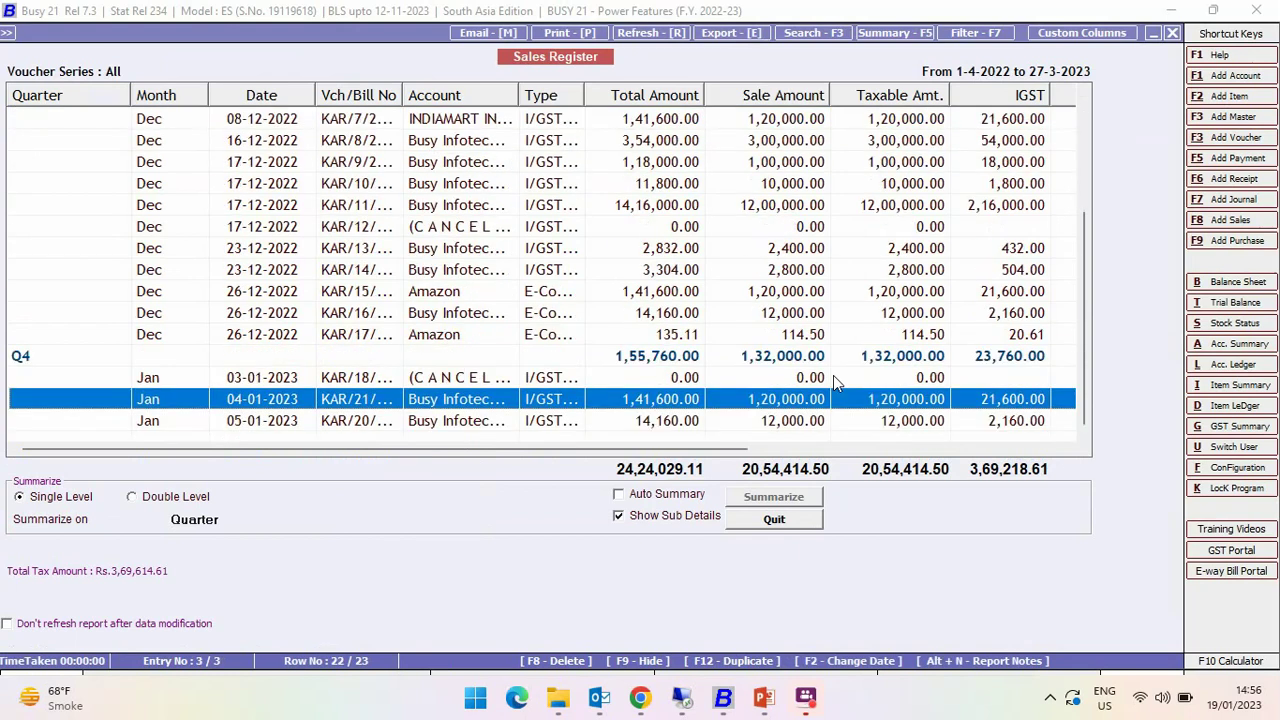
key(Down)
key(Down)
key(Down)
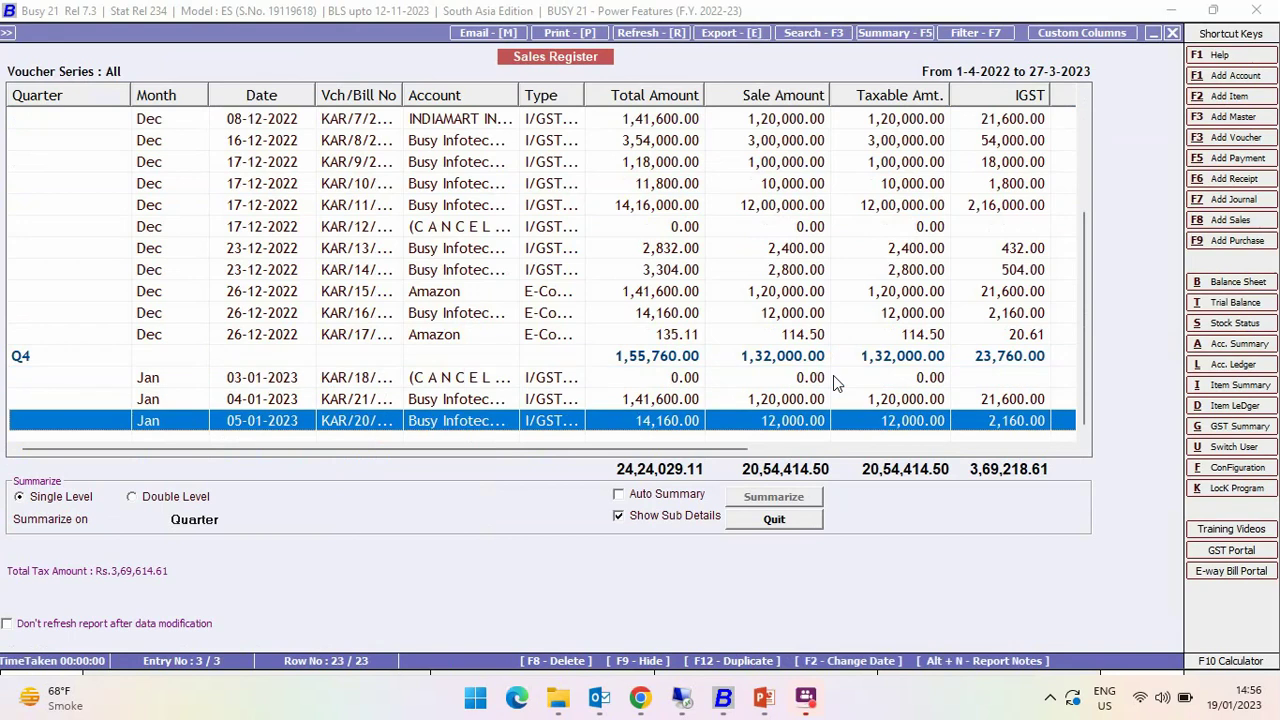
key(Up)
key(Up)
key(Up)
key(Up)
key(Up)
key(Up)
key(Up)
key(Up)
key(Up)
key(Up)
key(Up)
key(Up)
key(Up)
key(Up)
key(F5)
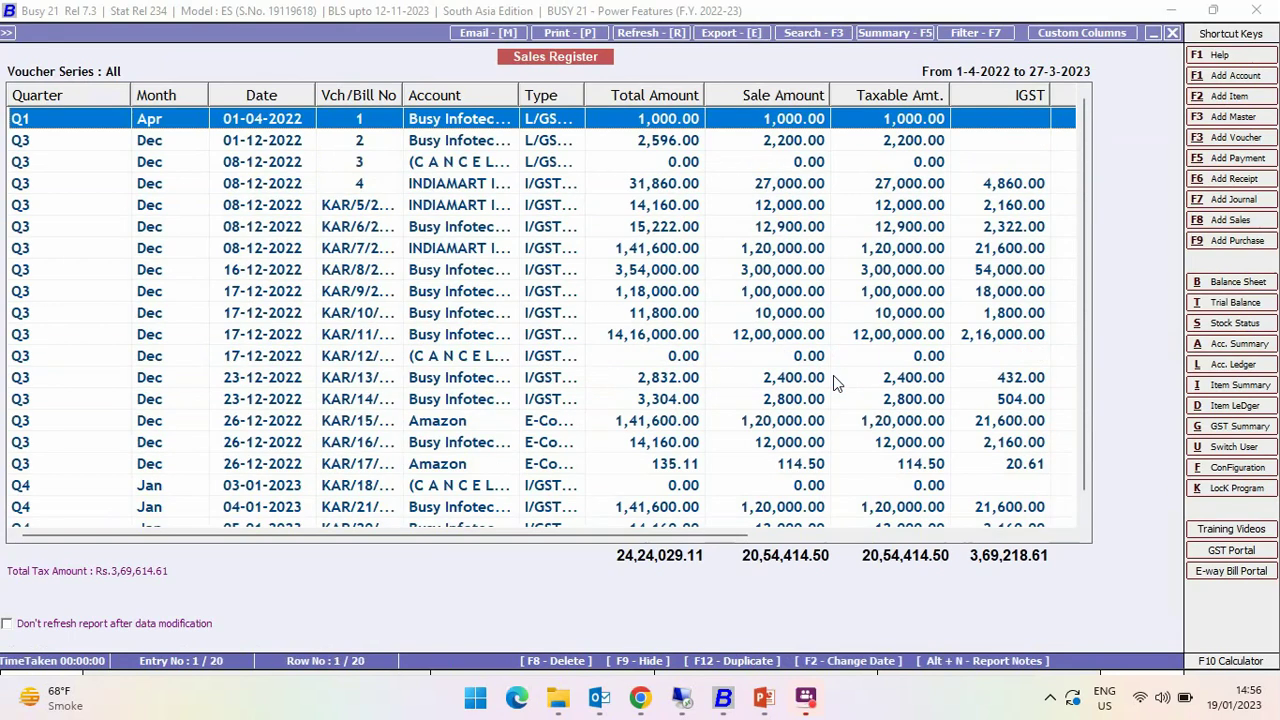
key(Escape)
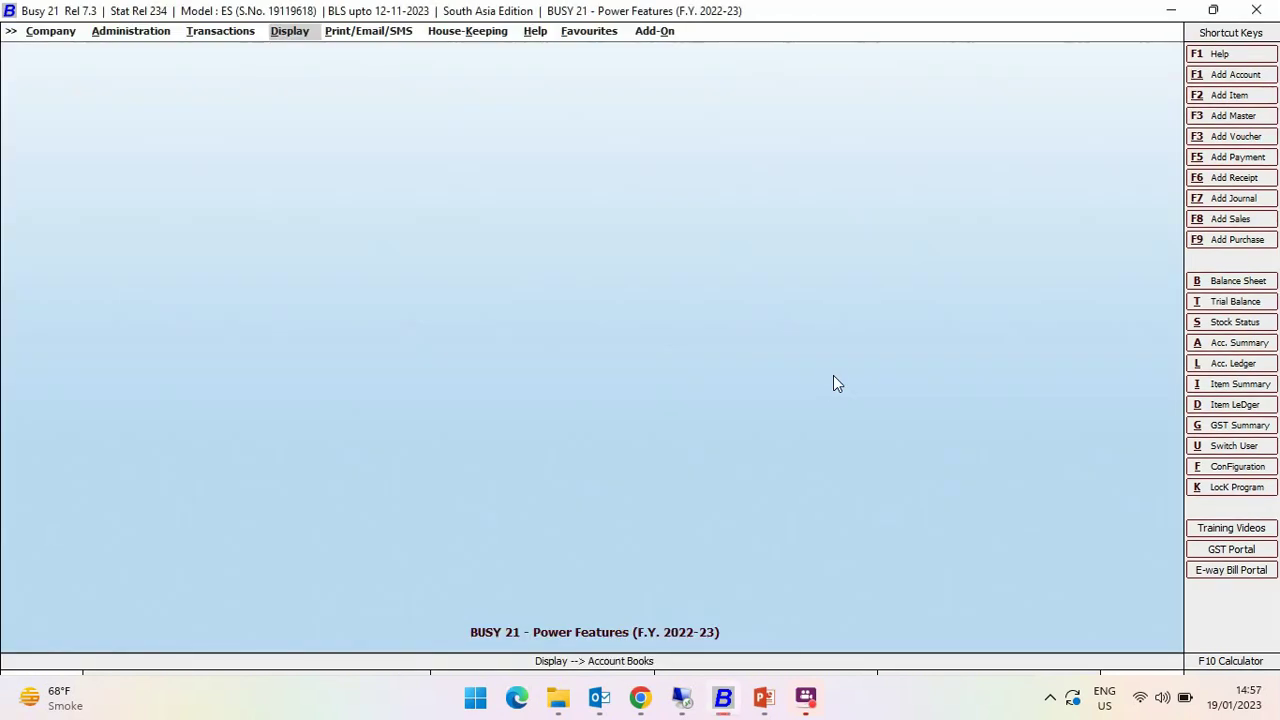